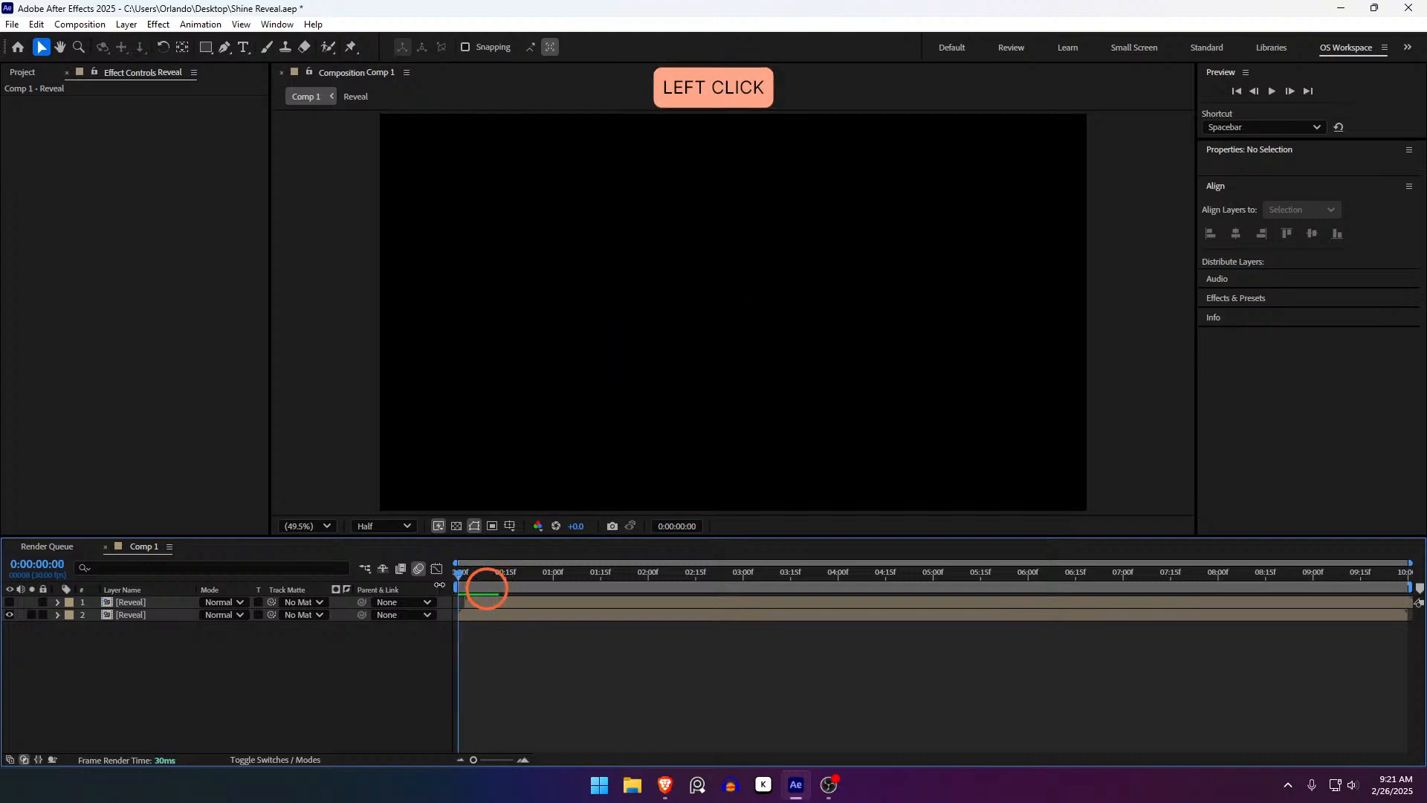
# Open the Reveal precomposition and enable motion blur for its MATTE layer
pyautogui.press('space')
pyautogui.click(469, 585)
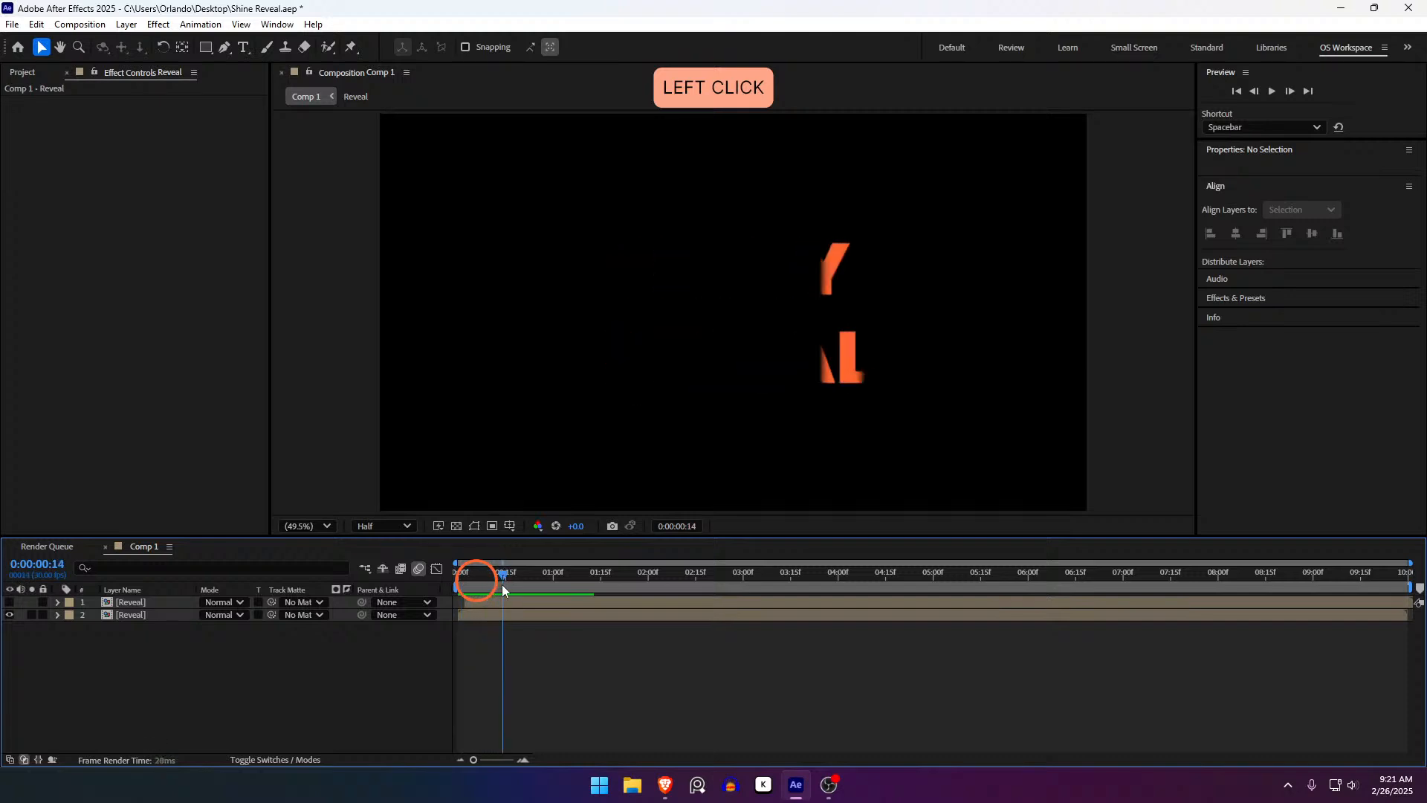
pyautogui.doubleClick(499, 604)
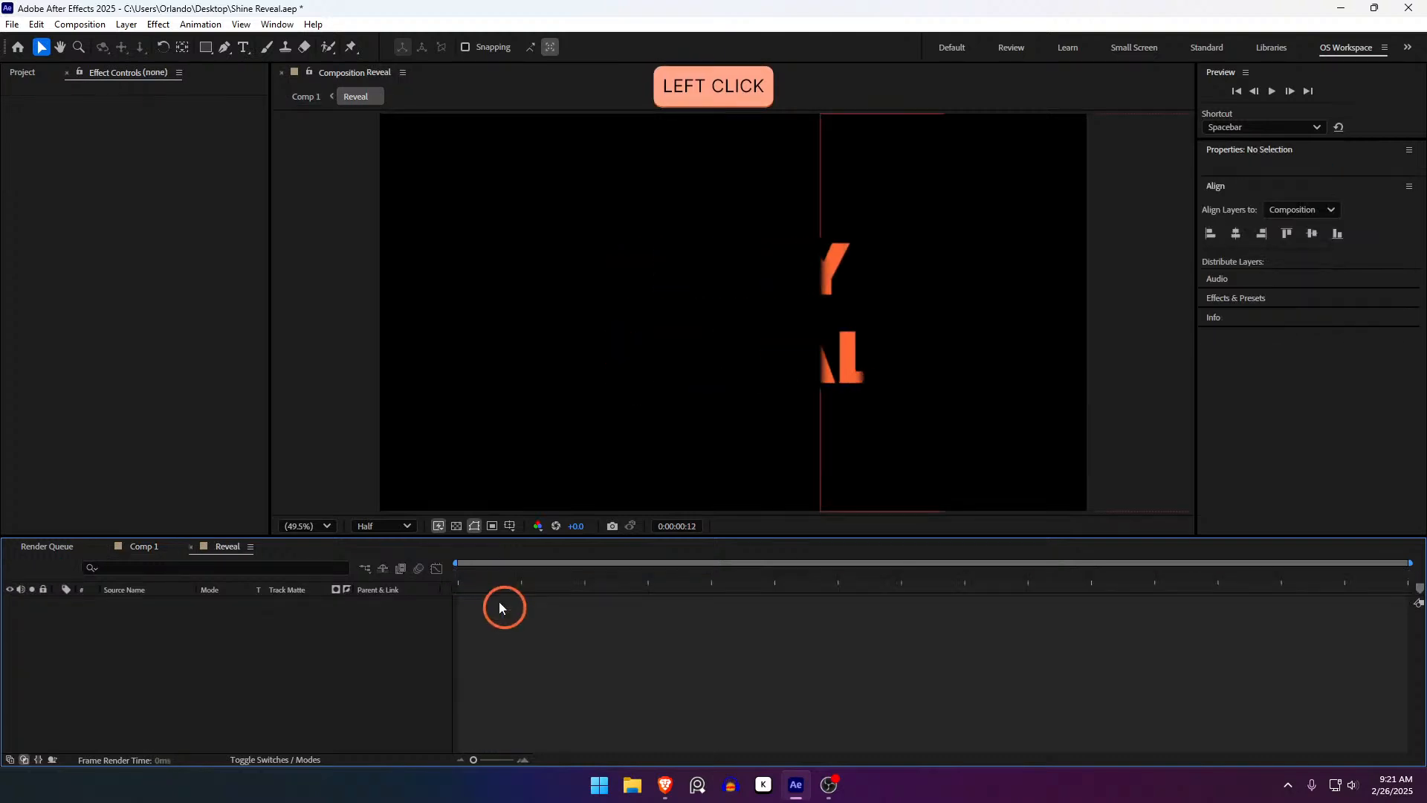
pyautogui.click(278, 754)
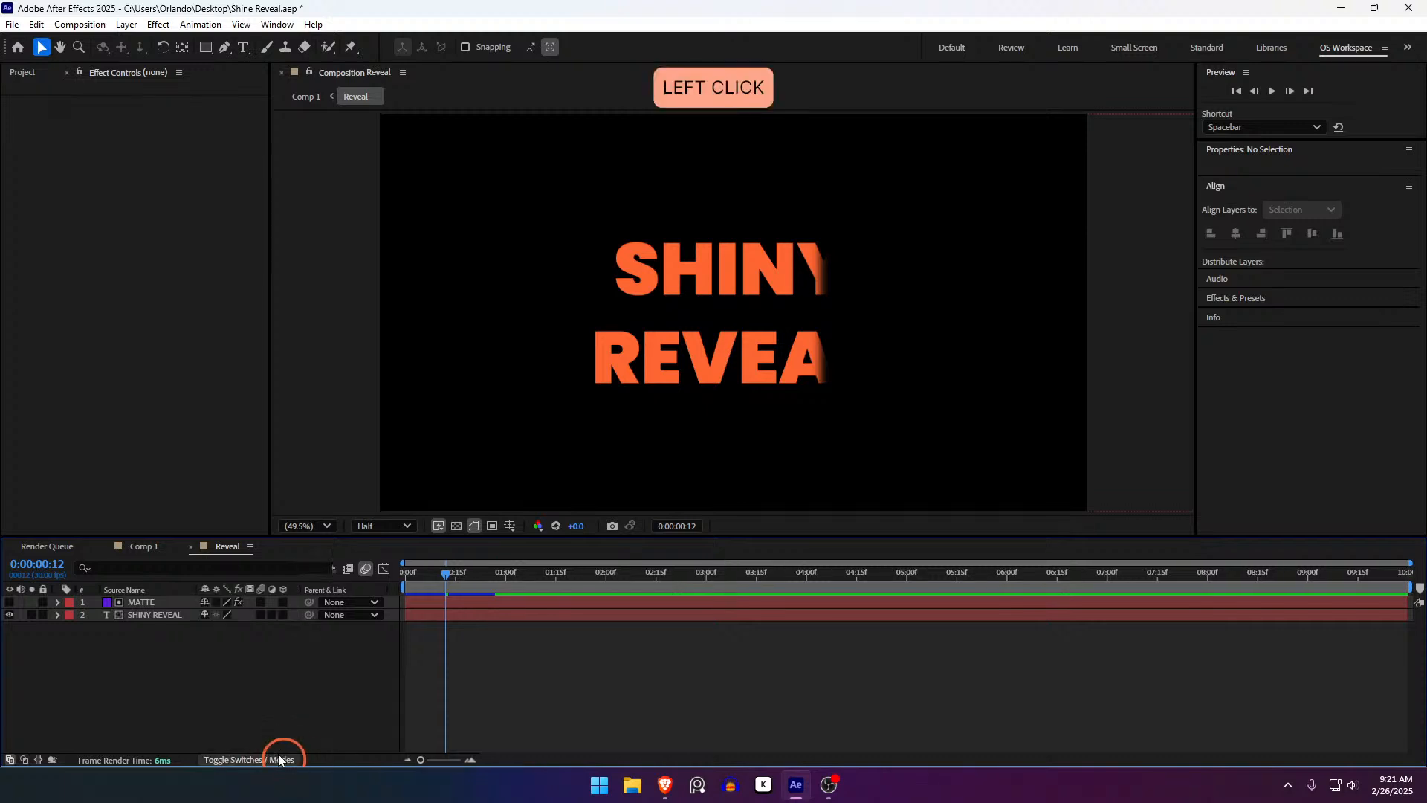
pyautogui.click(260, 604)
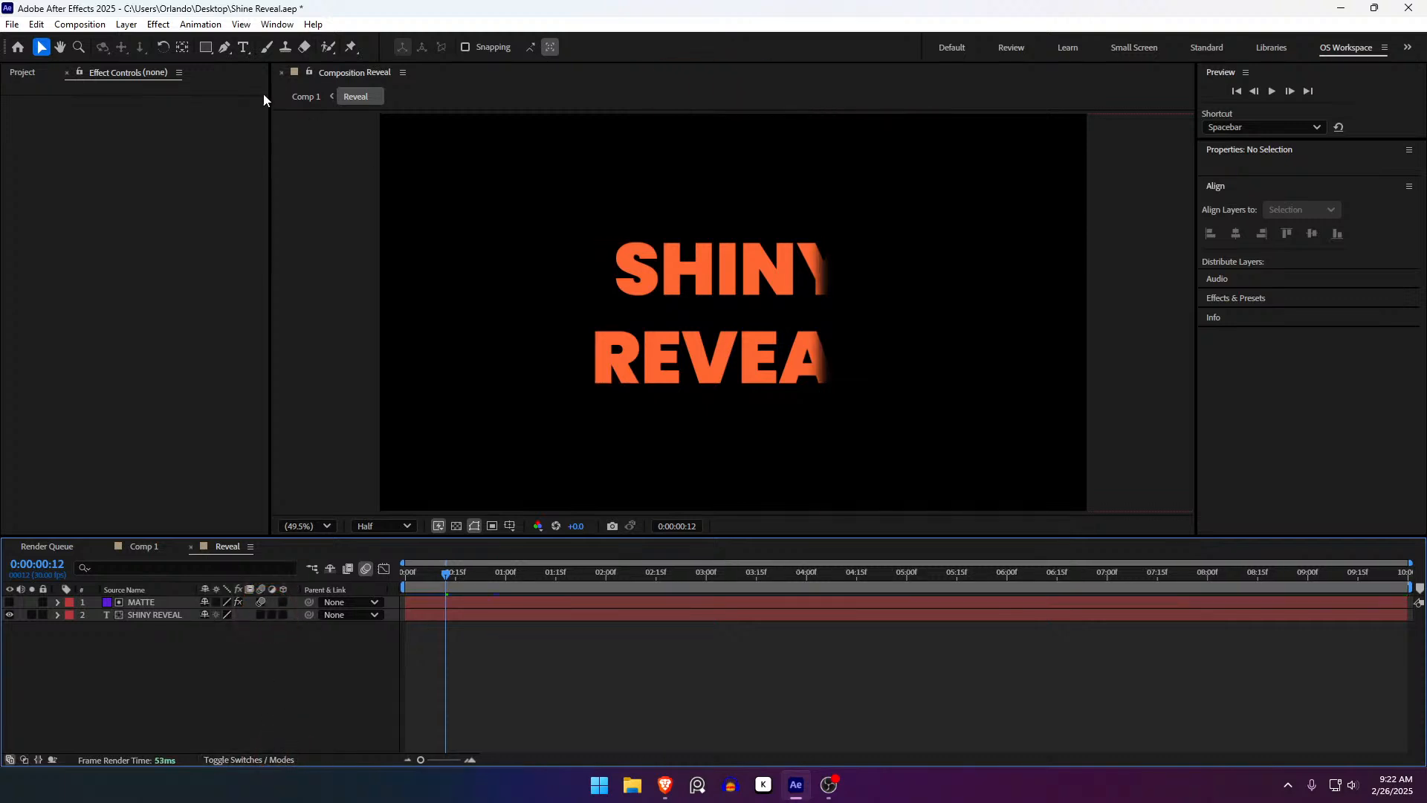
# Return to Comp 1 and play back the text reveal to check its motion blur
pyautogui.click(300, 98)
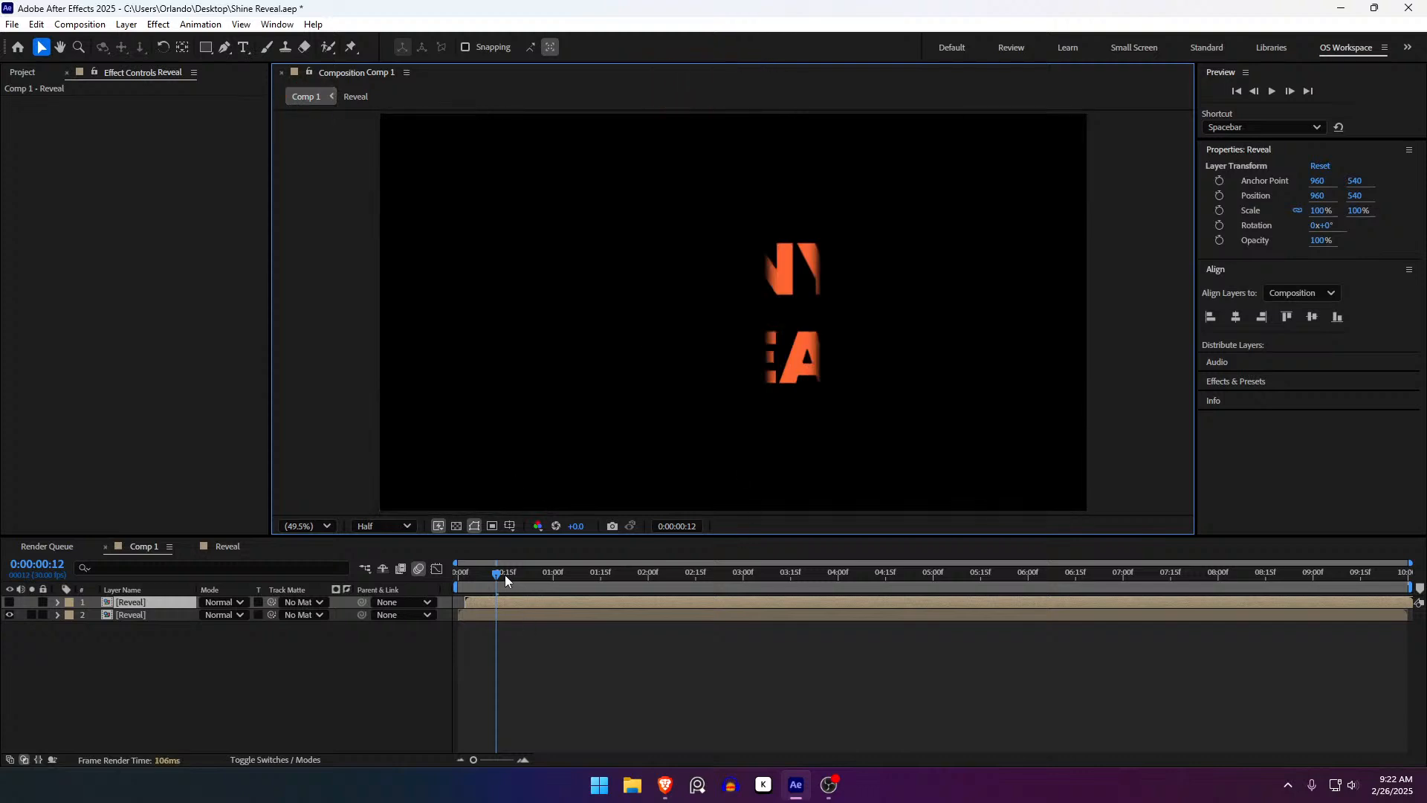
pyautogui.moveTo(496, 572)
pyautogui.mouseDown()
pyautogui.moveTo(413, 577)
pyautogui.moveTo(543, 590)
pyautogui.moveTo(476, 585)
pyautogui.moveTo(518, 586)
pyautogui.mouseUp()
pyautogui.press('space')
pyautogui.press('space')
pyautogui.click(471, 577)
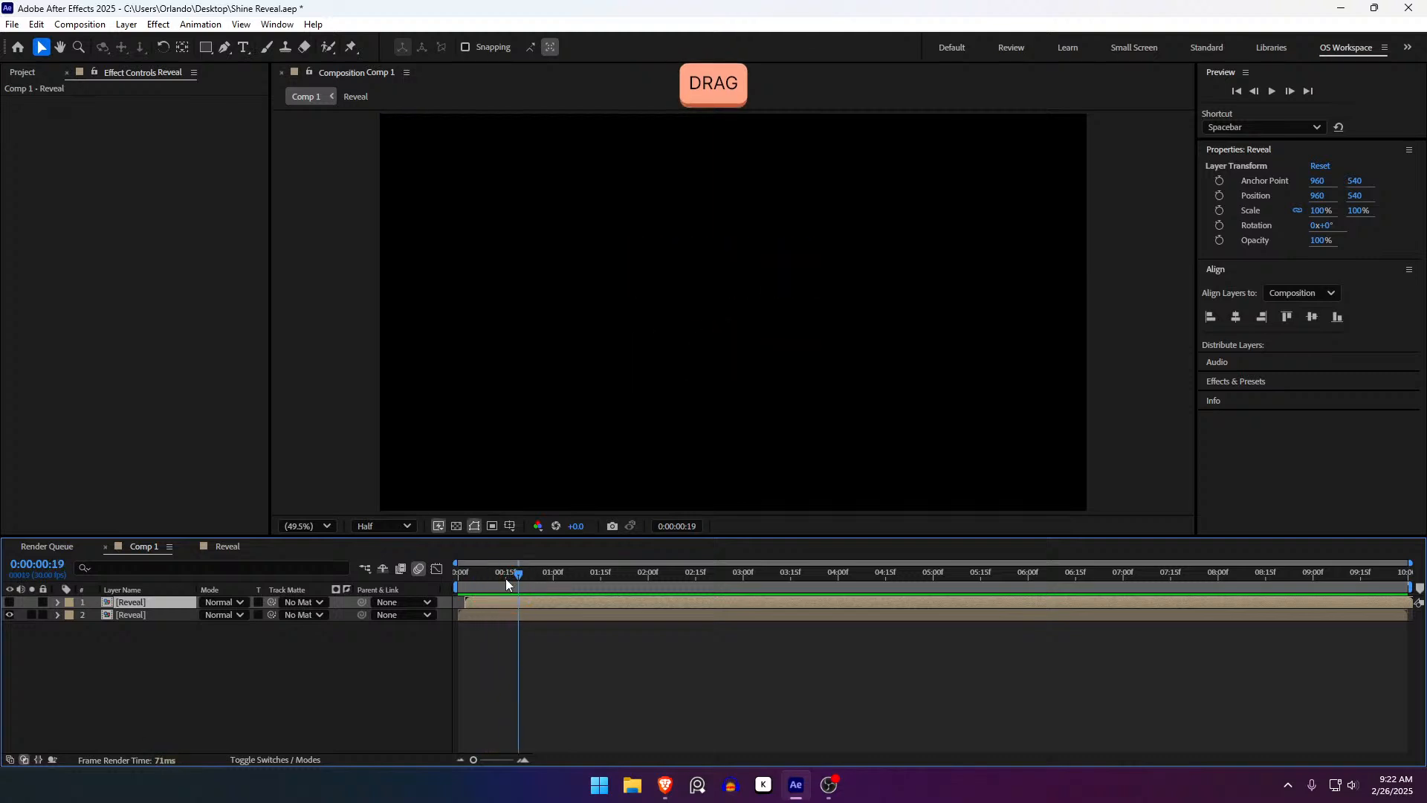
pyautogui.click(485, 583)
# Duplicate the visible Reveal layer and delete the Set Matte and Simple Choker effects from the lower copy
pyautogui.click(477, 615)
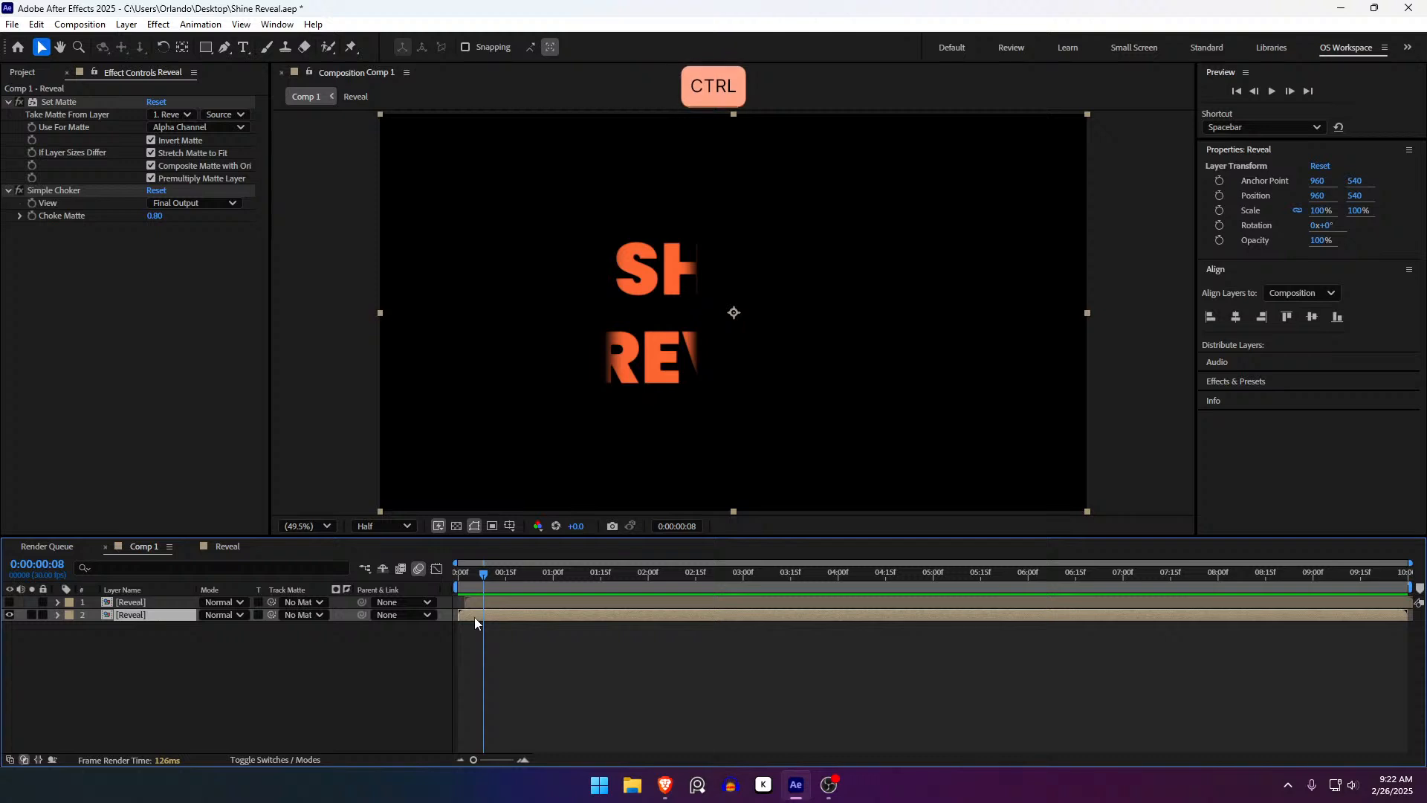
pyautogui.hotkey('ctrl', 'd')
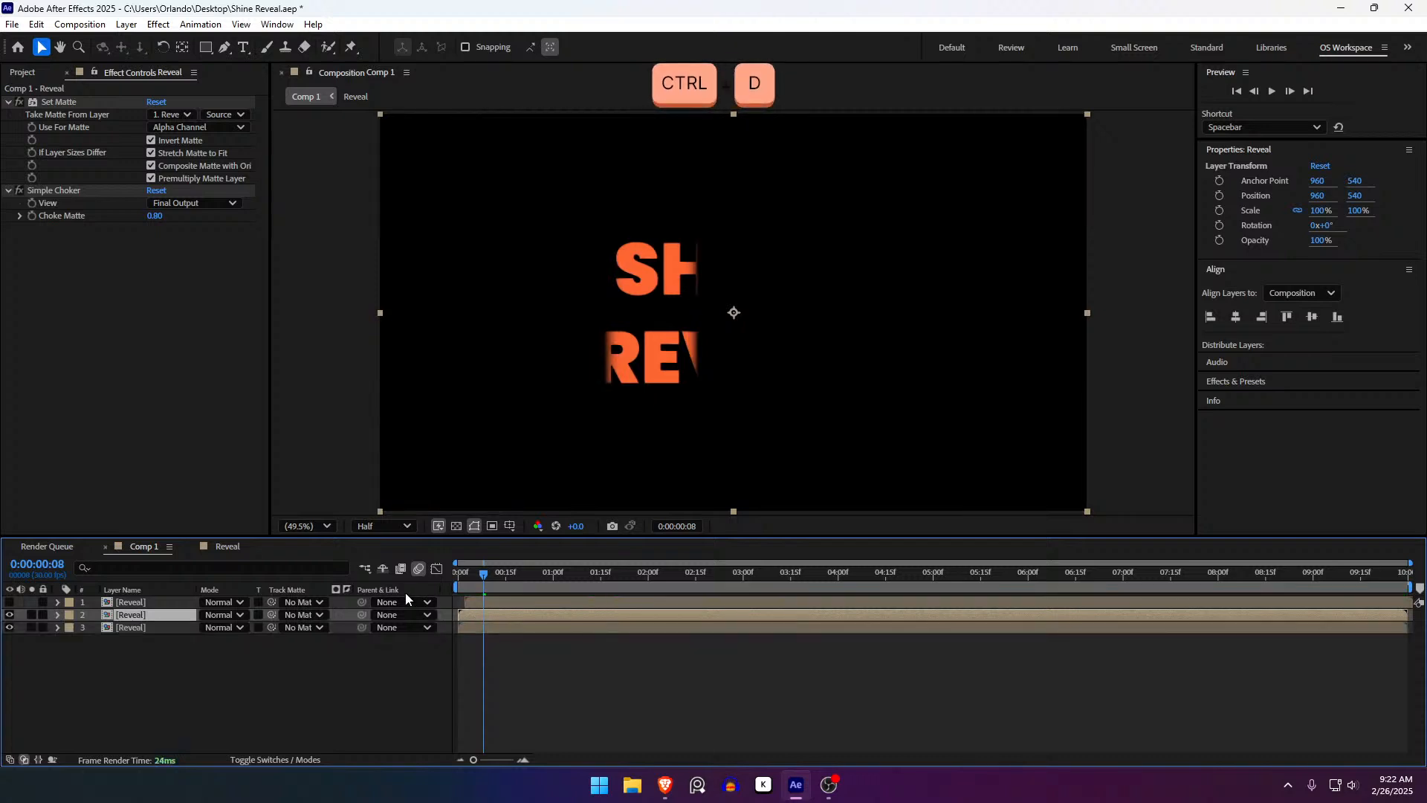
pyautogui.click(160, 626)
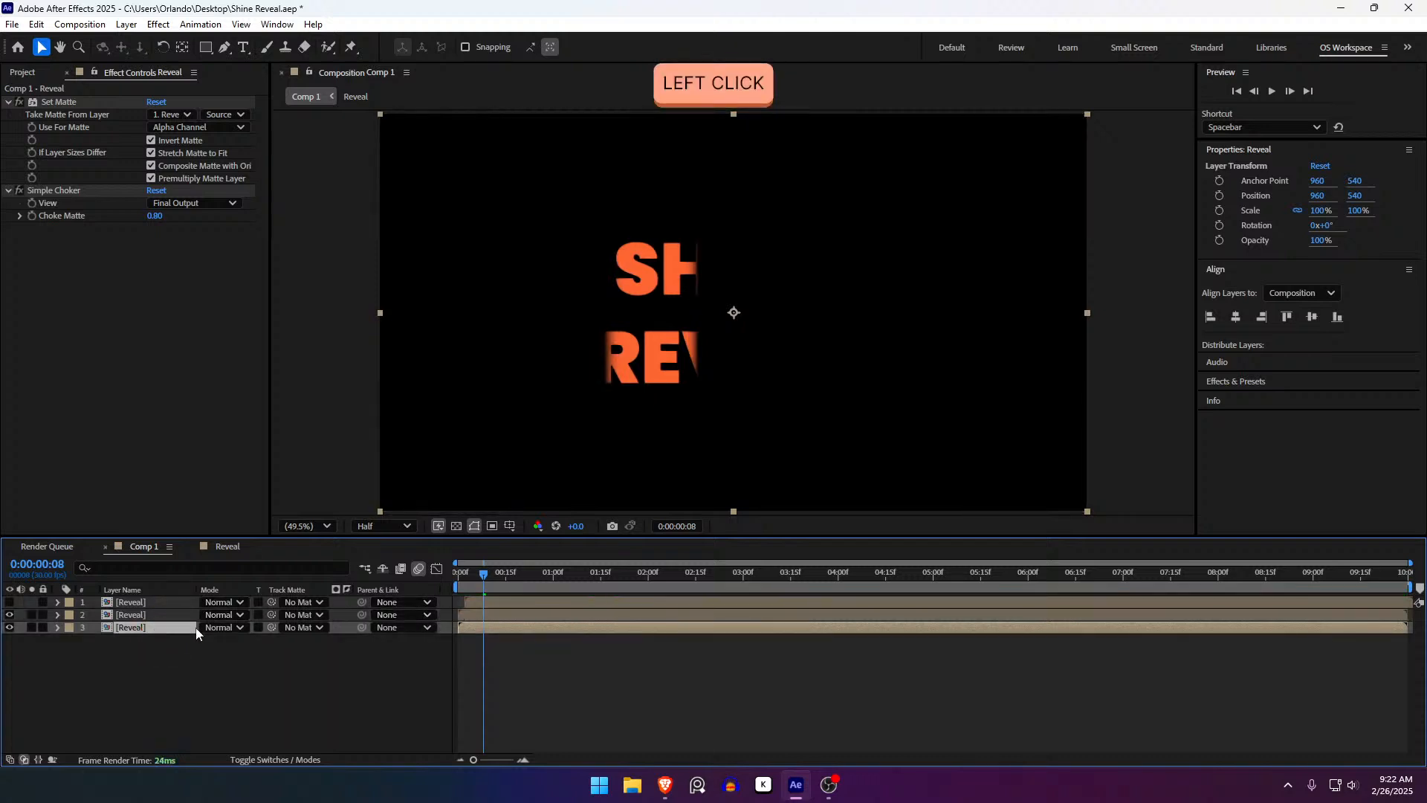
pyautogui.click(53, 192)
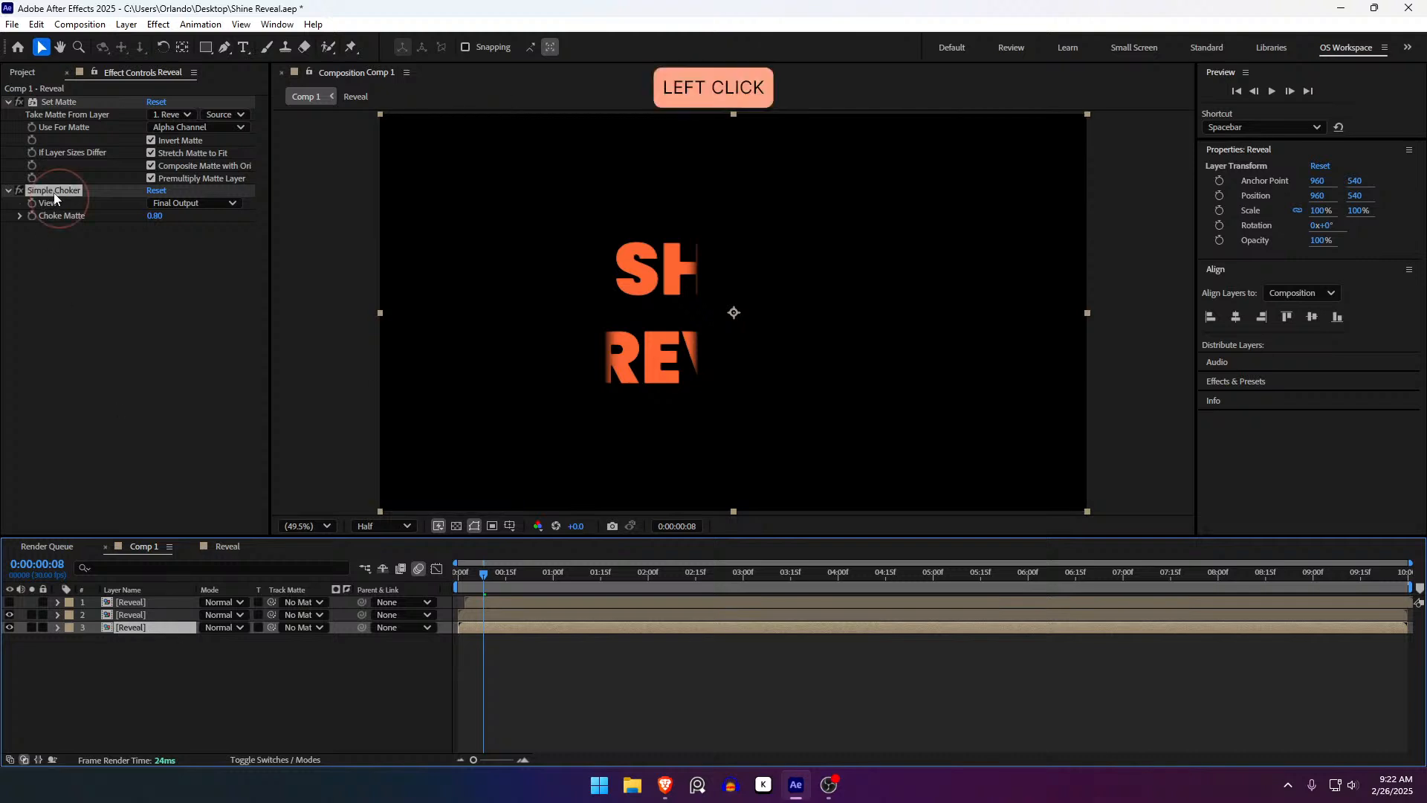
pyautogui.keyDown('shift'); pyautogui.click(60, 102); pyautogui.keyUp('shift')
pyautogui.press('Delete')
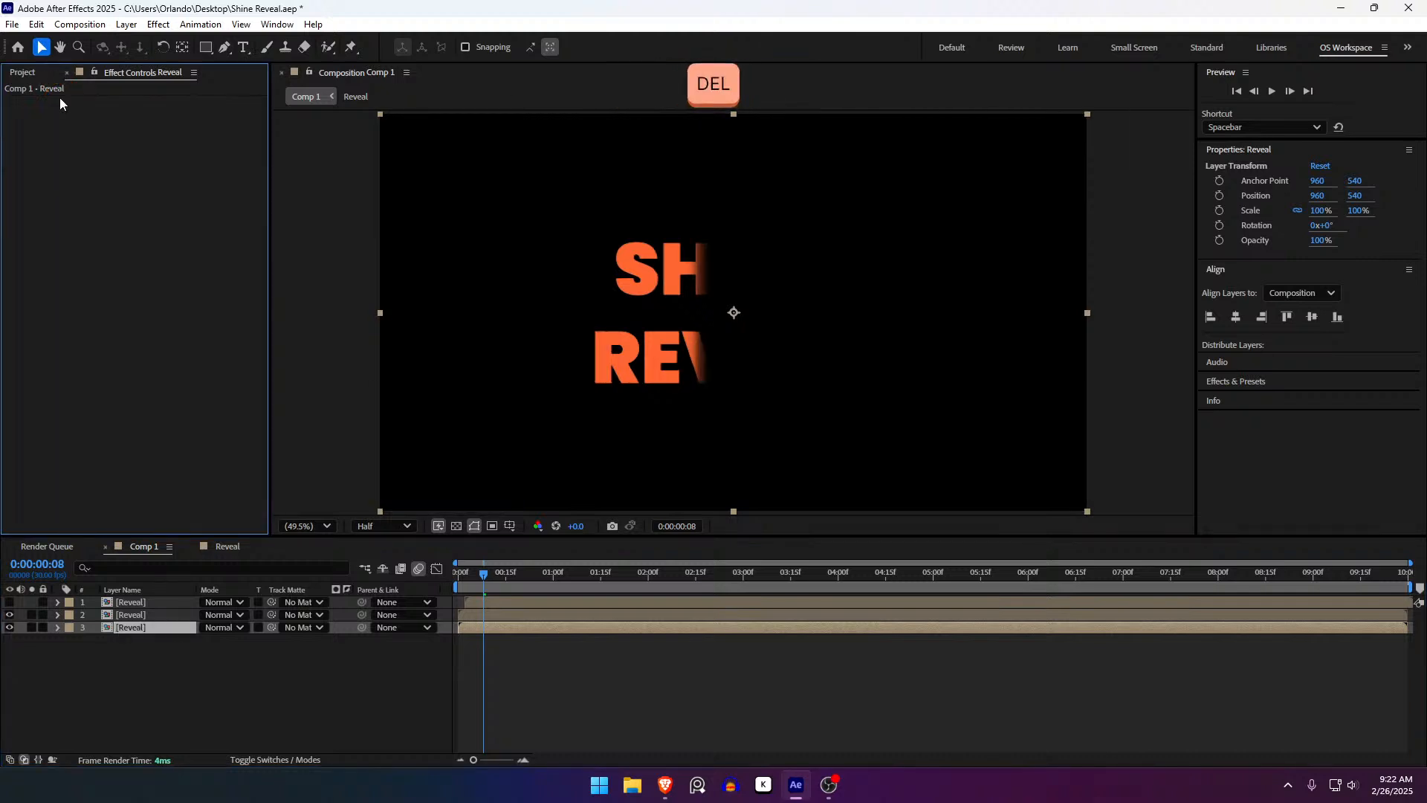
# Rename the effect-free Reveal layer at the bottom of the stack as Original
pyautogui.click(137, 629)
pyautogui.press('Return')
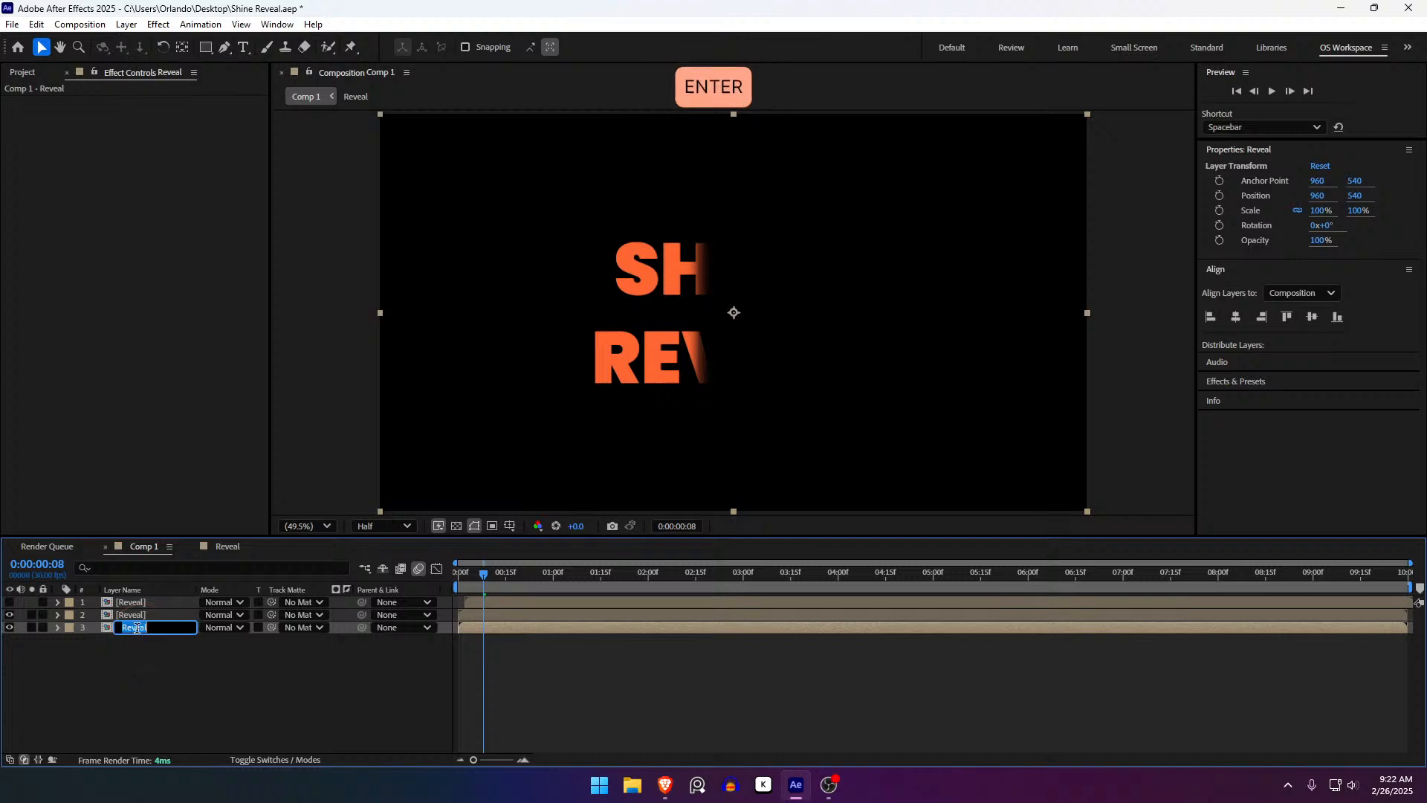
pyautogui.write('Original')
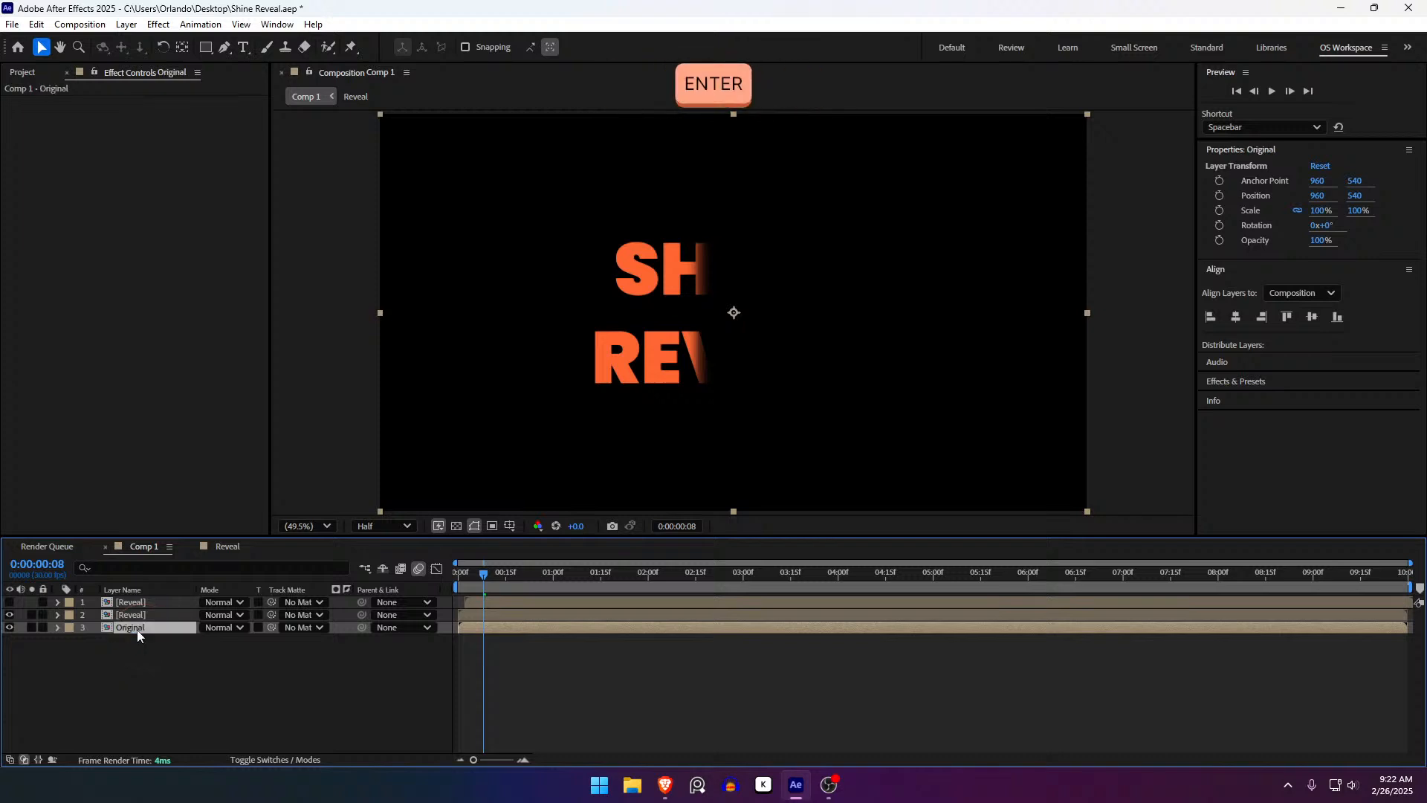
pyautogui.click(622, 716)
# Collapse the existing effects on the visible Reveal layer above Original and apply the Exposure effect to it
pyautogui.moveTo(484, 576)
pyautogui.mouseDown()
pyautogui.moveTo(535, 584)
pyautogui.moveTo(456, 581)
pyautogui.moveTo(508, 589)
pyautogui.mouseUp()
pyautogui.click(508, 612)
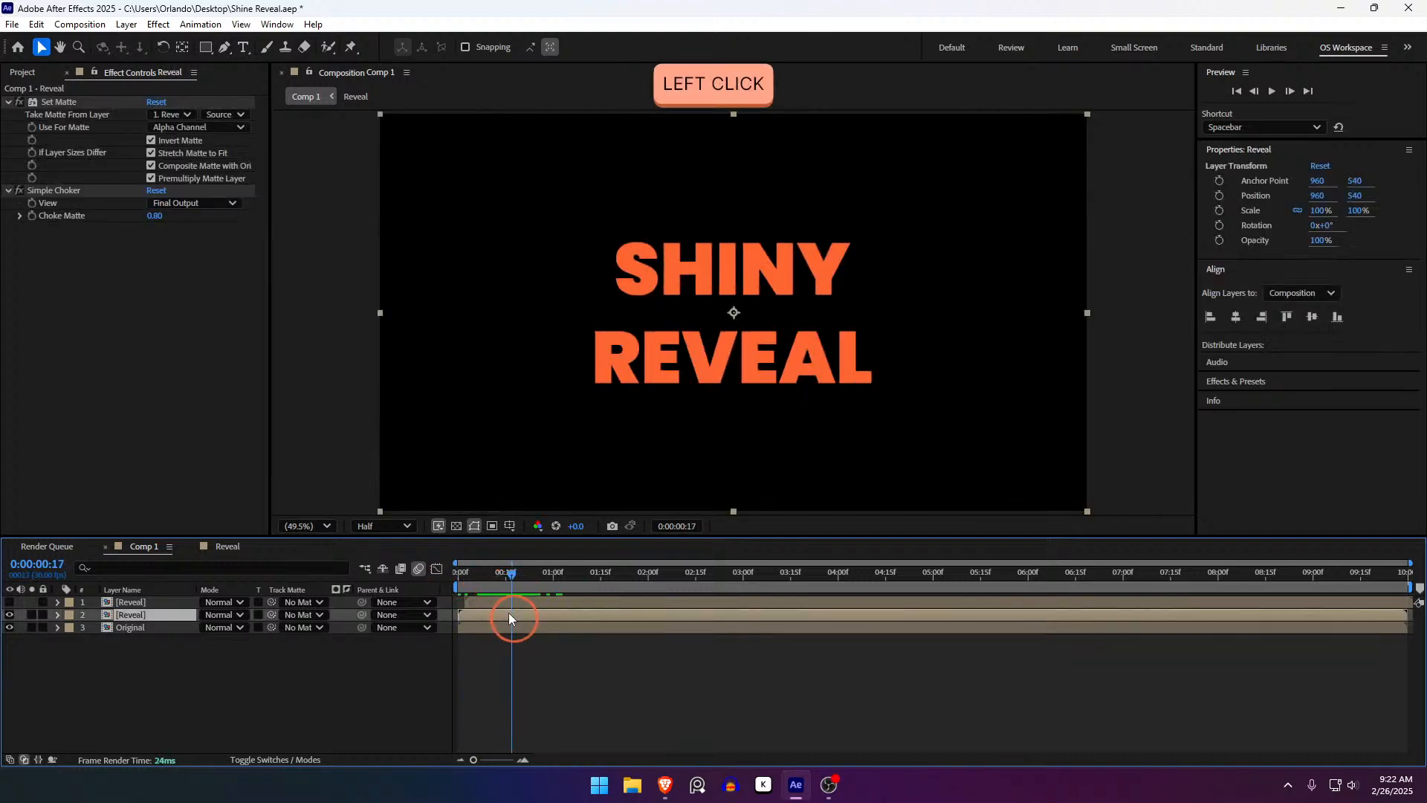
pyautogui.click(6, 103)
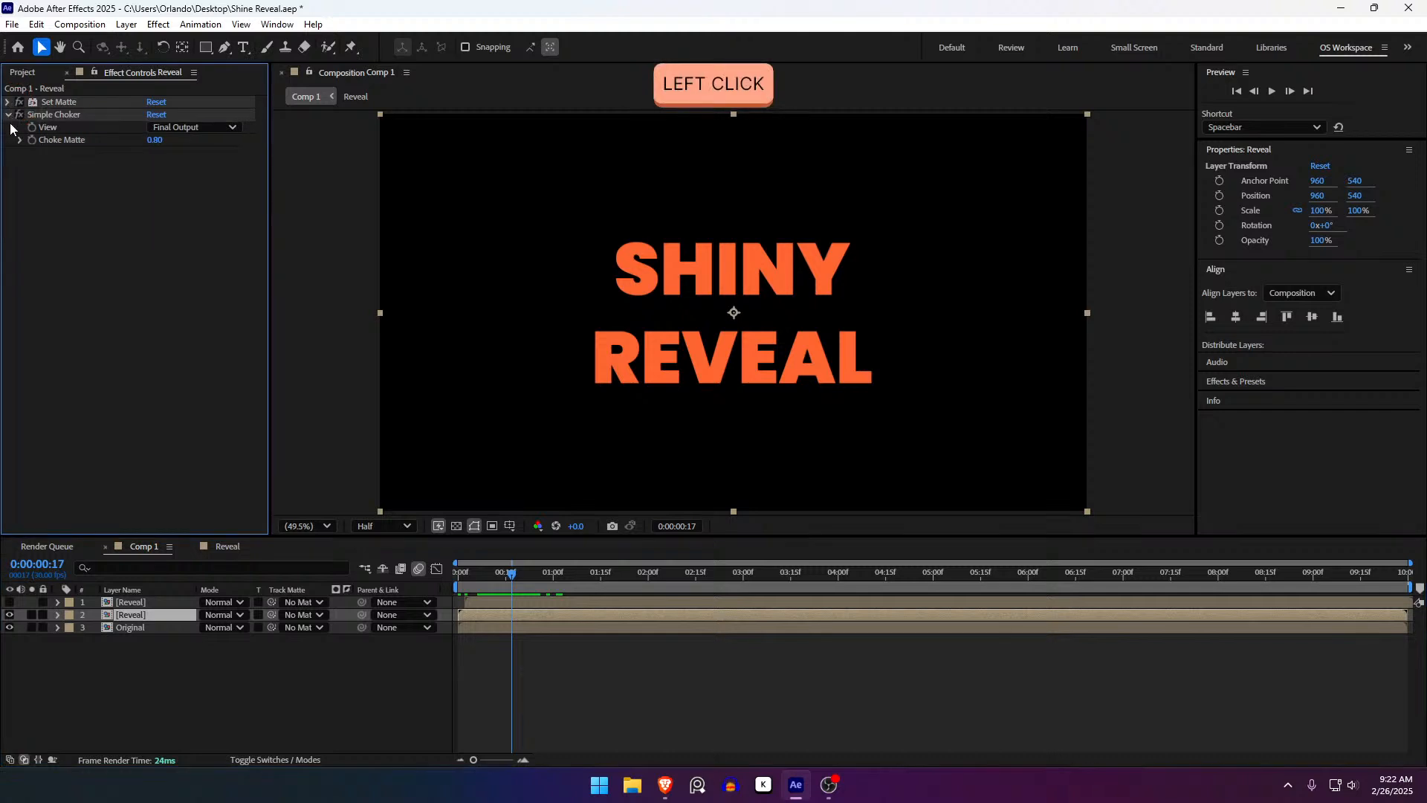
pyautogui.click(9, 116)
pyautogui.moveTo(474, 578); pyautogui.dragTo(489, 579)
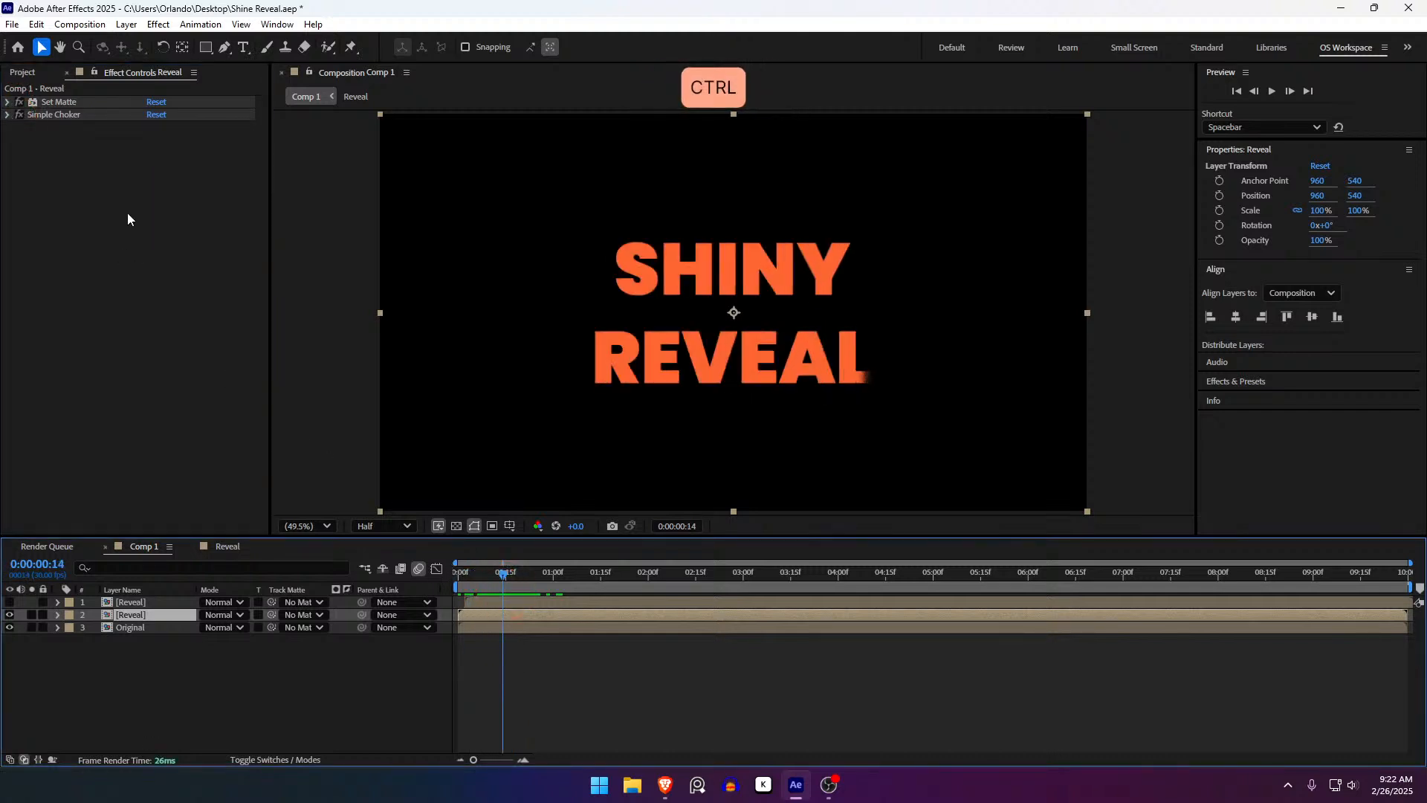
pyautogui.hotkey('ctrl', 'space')
pyautogui.write('exposut')
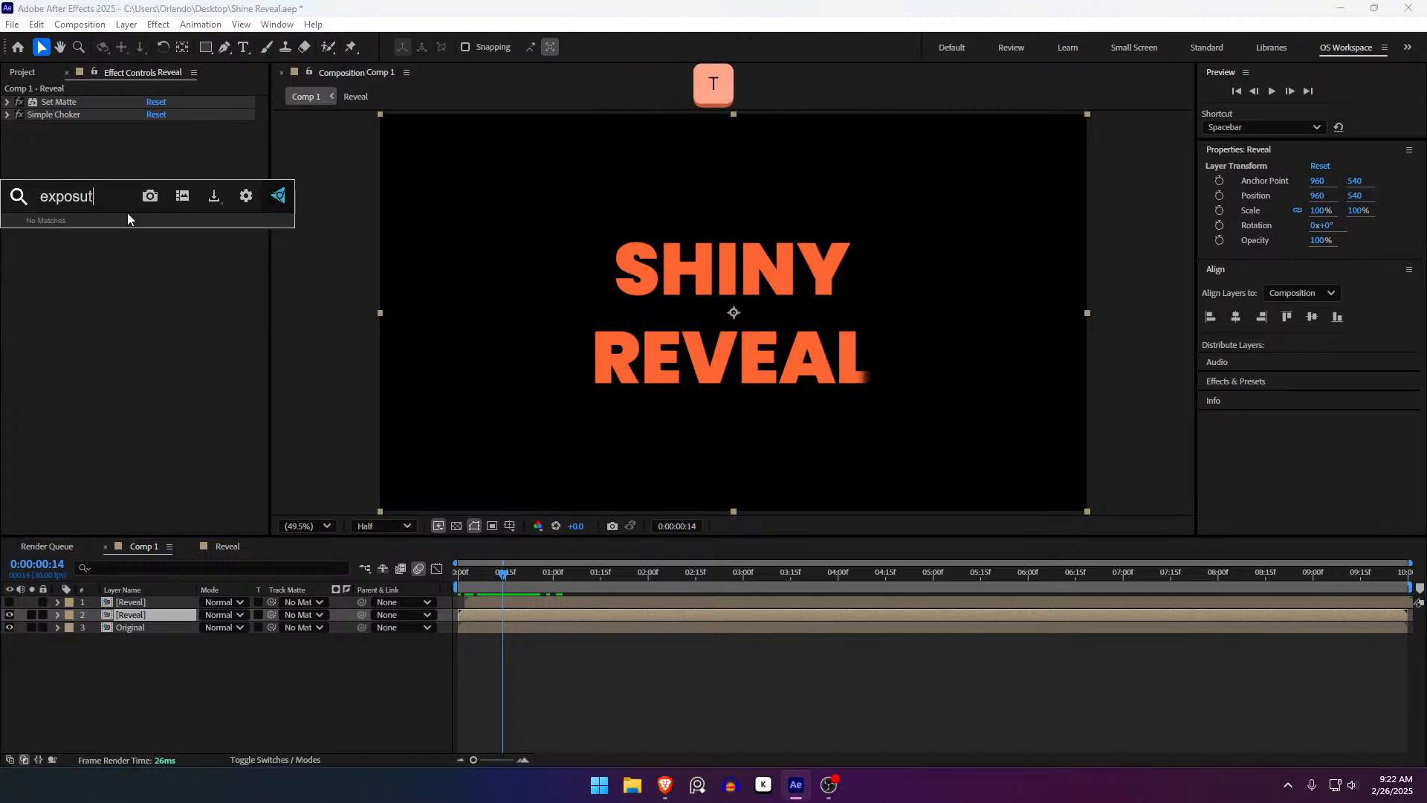
pyautogui.press('BackSpace')
pyautogui.write('re')
pyautogui.press('Return')
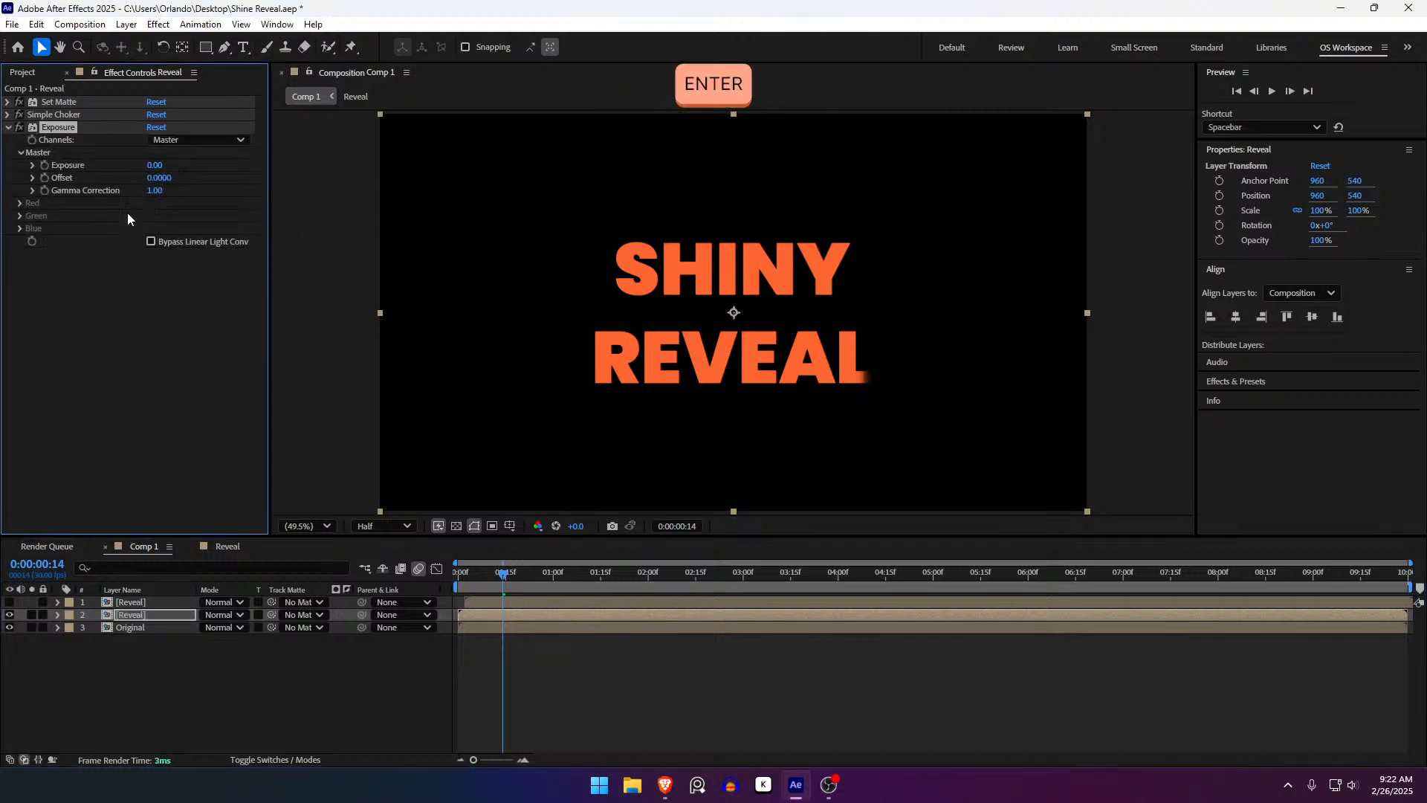
# Raise the Exposure effect's master exposure to 1.60 and check the brightened edge at frame 11
pyautogui.click(153, 166)
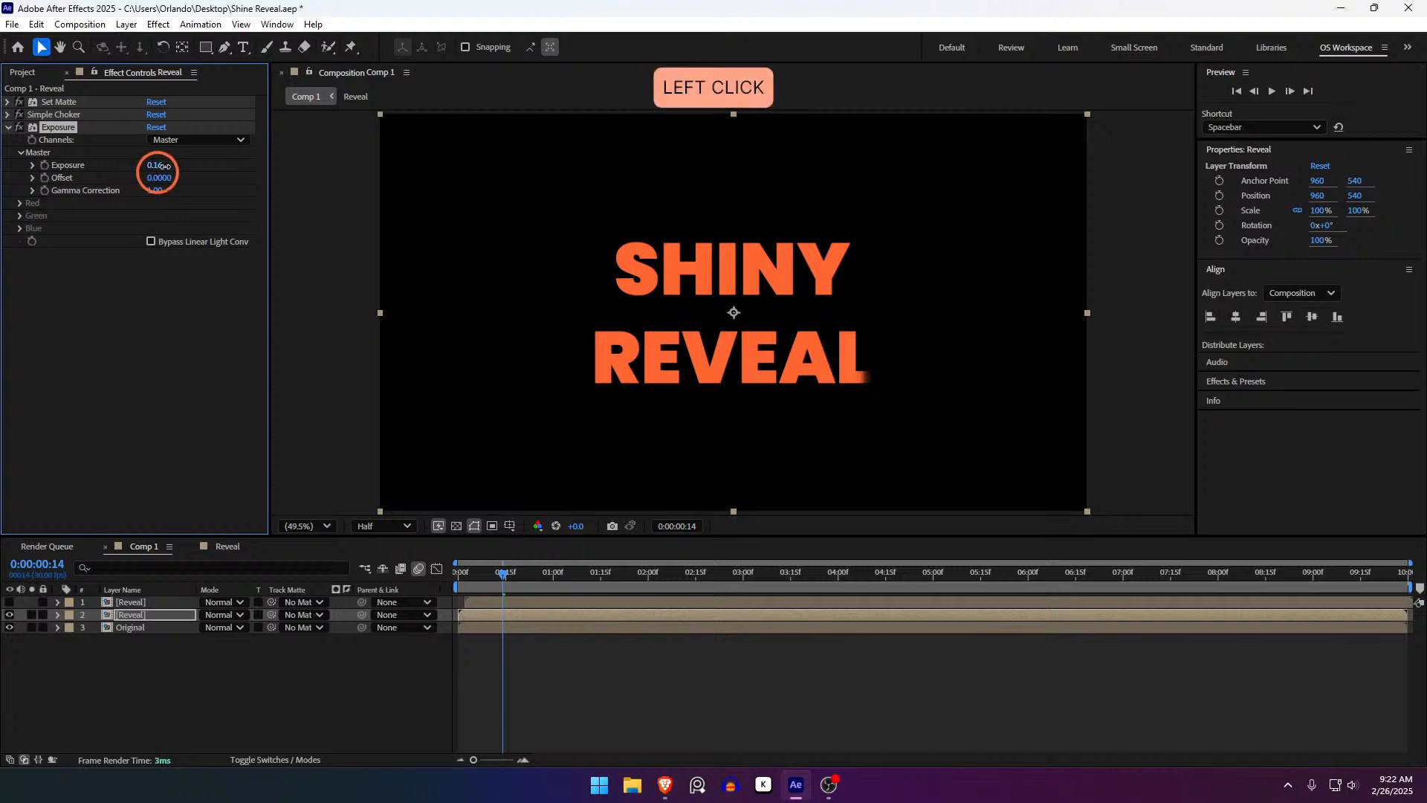
pyautogui.moveTo(181, 167); pyautogui.dragTo(272, 177)
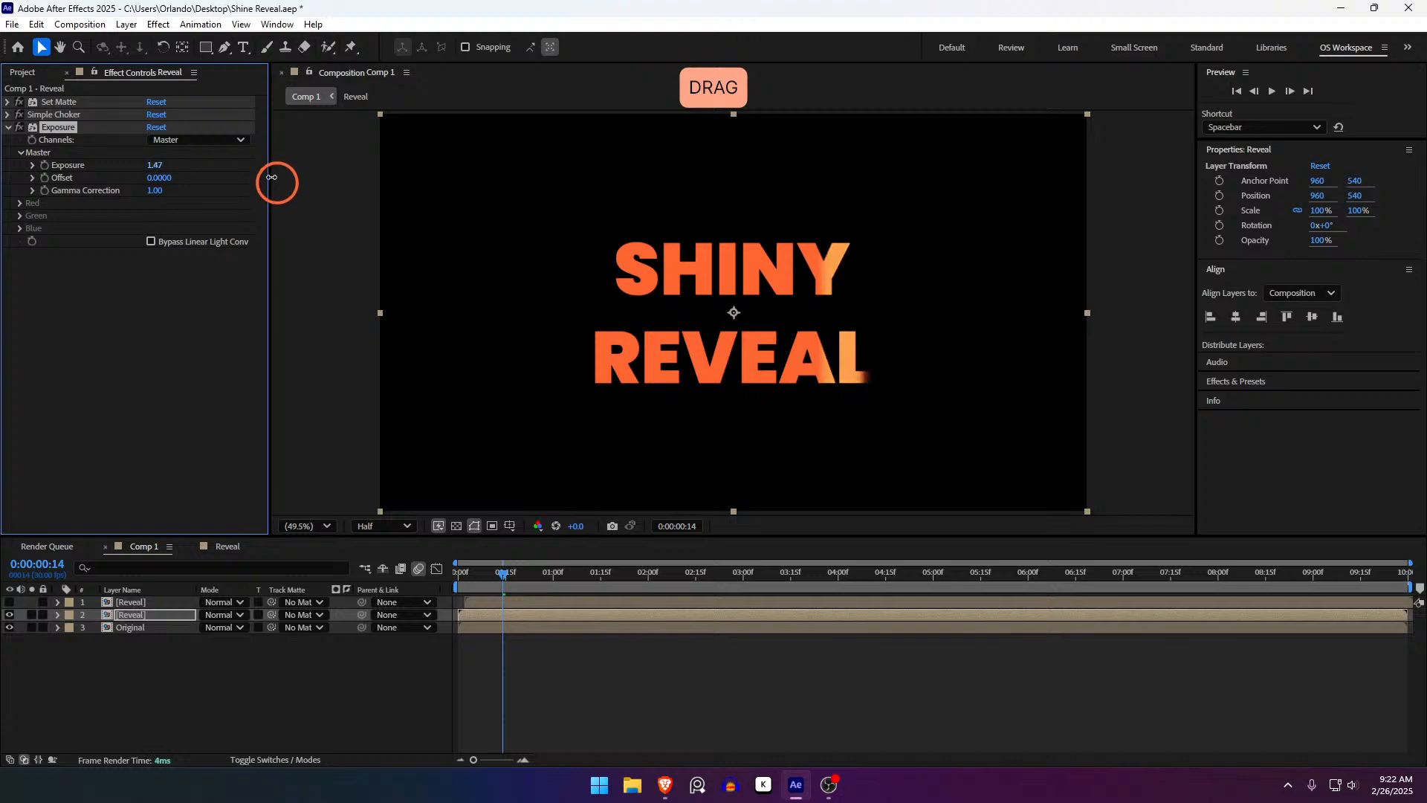
pyautogui.click(495, 579)
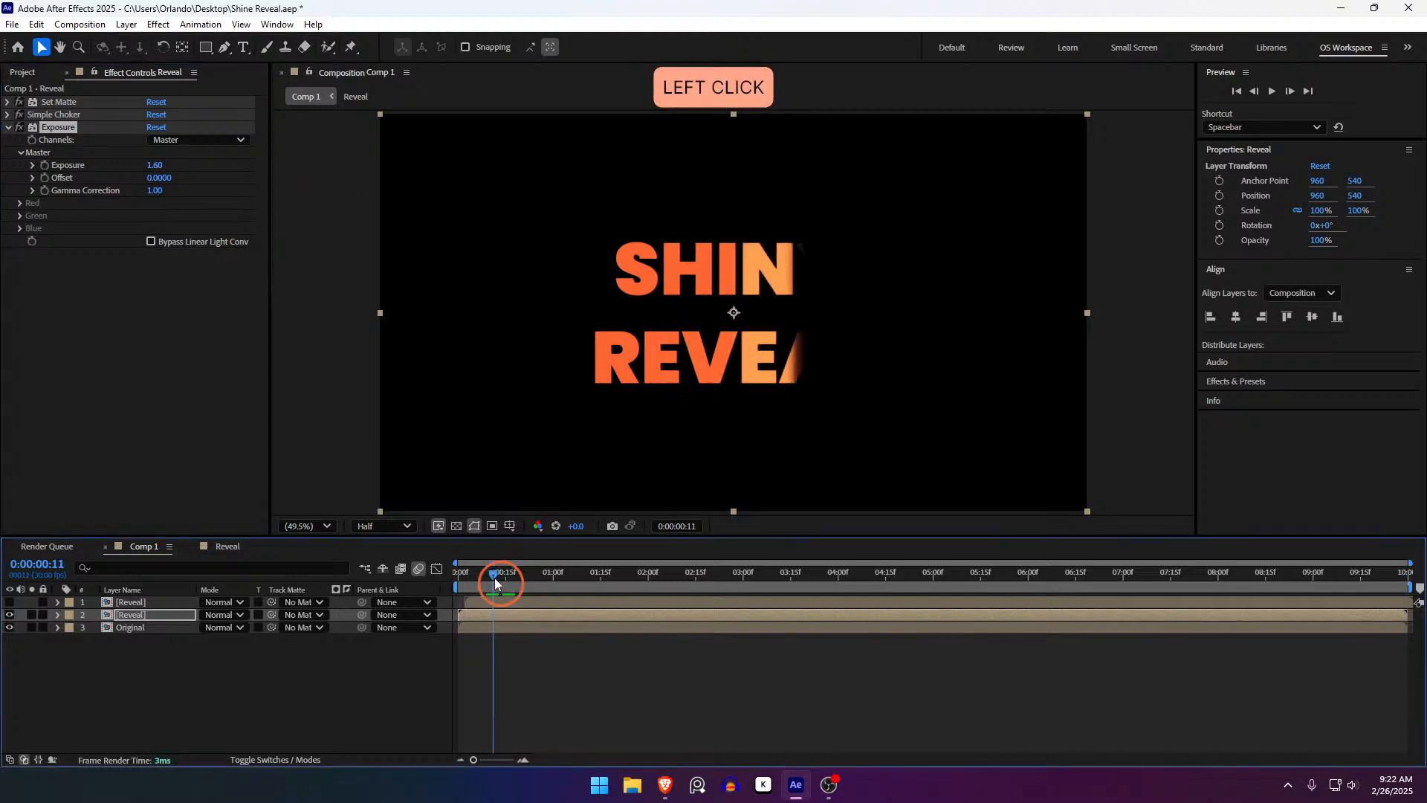
# Apply the Glow effect to the same Reveal layer and set its Glow Radius to 103
pyautogui.hotkey('ctrl', 'space')
pyautogui.write('glow')
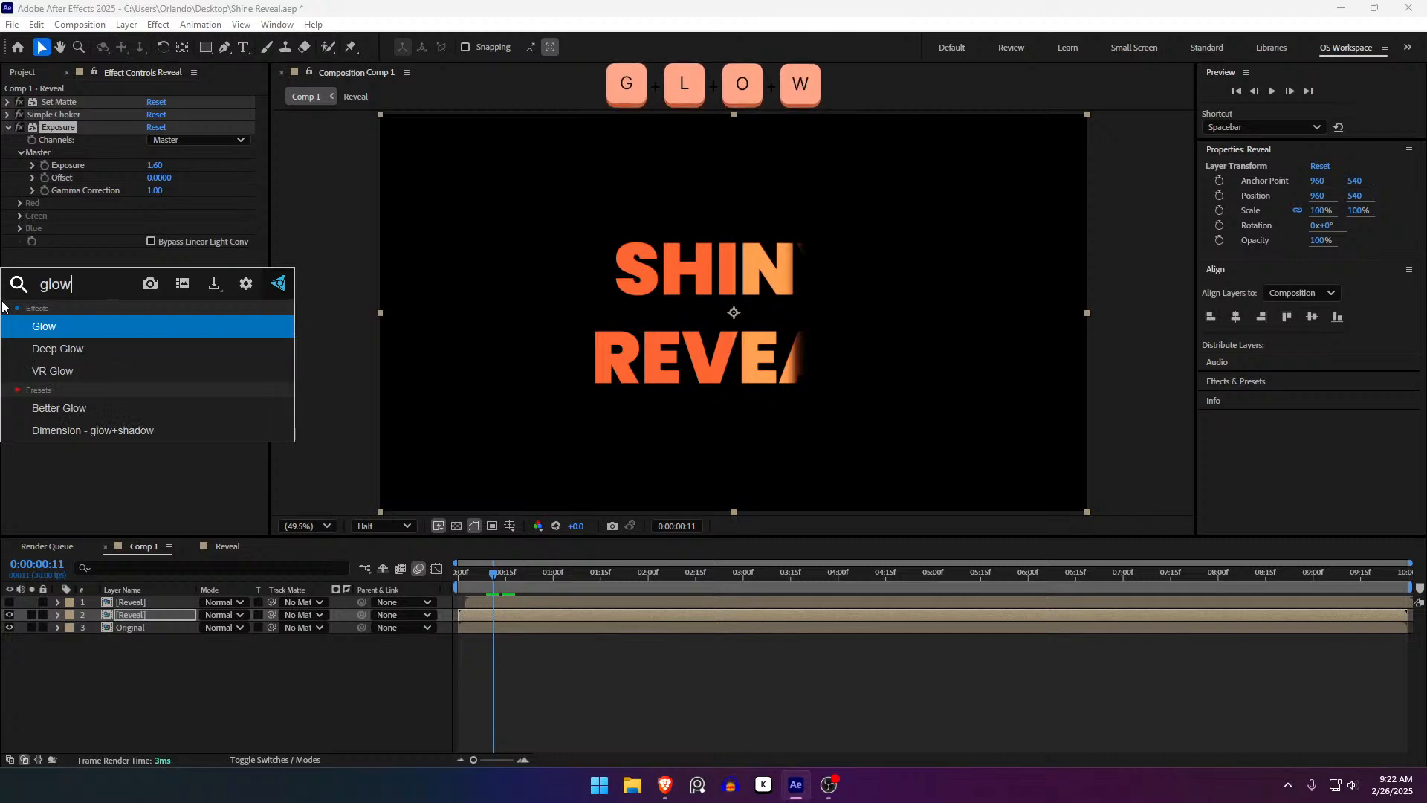
pyautogui.press('Return')
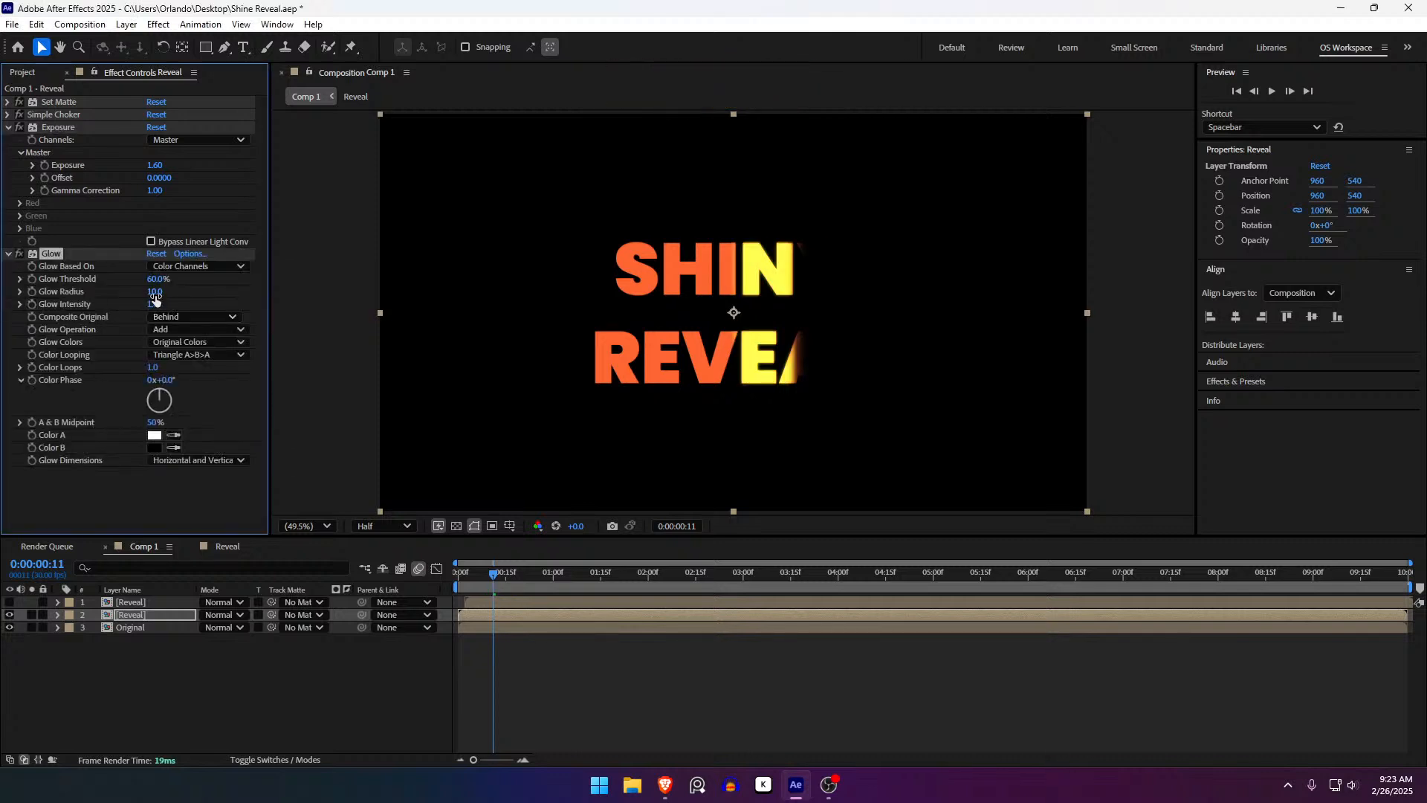
pyautogui.moveTo(150, 293); pyautogui.dragTo(219, 294)
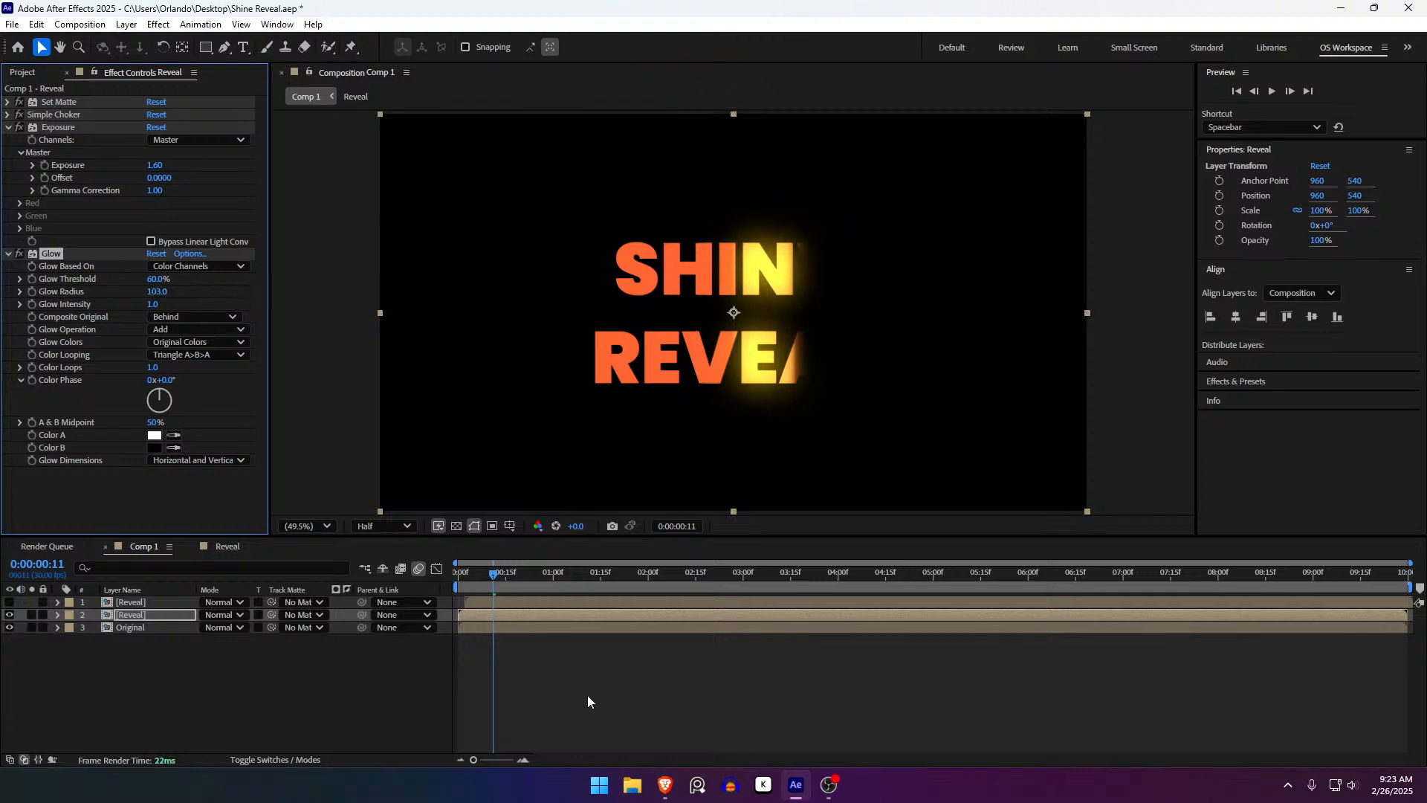
# Play back the composition from the start and scrub to frame 8 to examine the glowing reveal
pyautogui.click(464, 619)
pyautogui.moveTo(492, 578); pyautogui.dragTo(444, 578)
pyautogui.press('space')
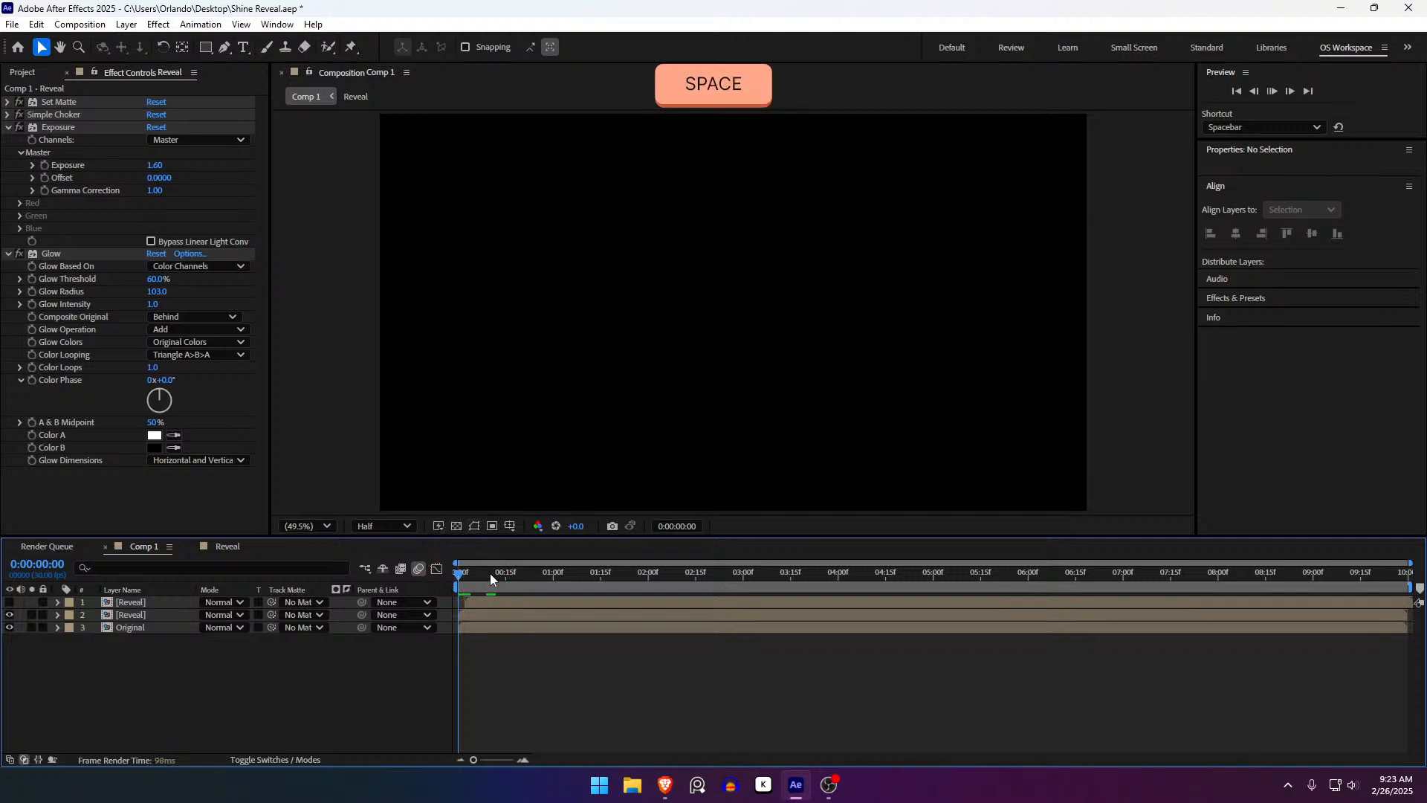
pyautogui.click(456, 571)
pyautogui.press('space')
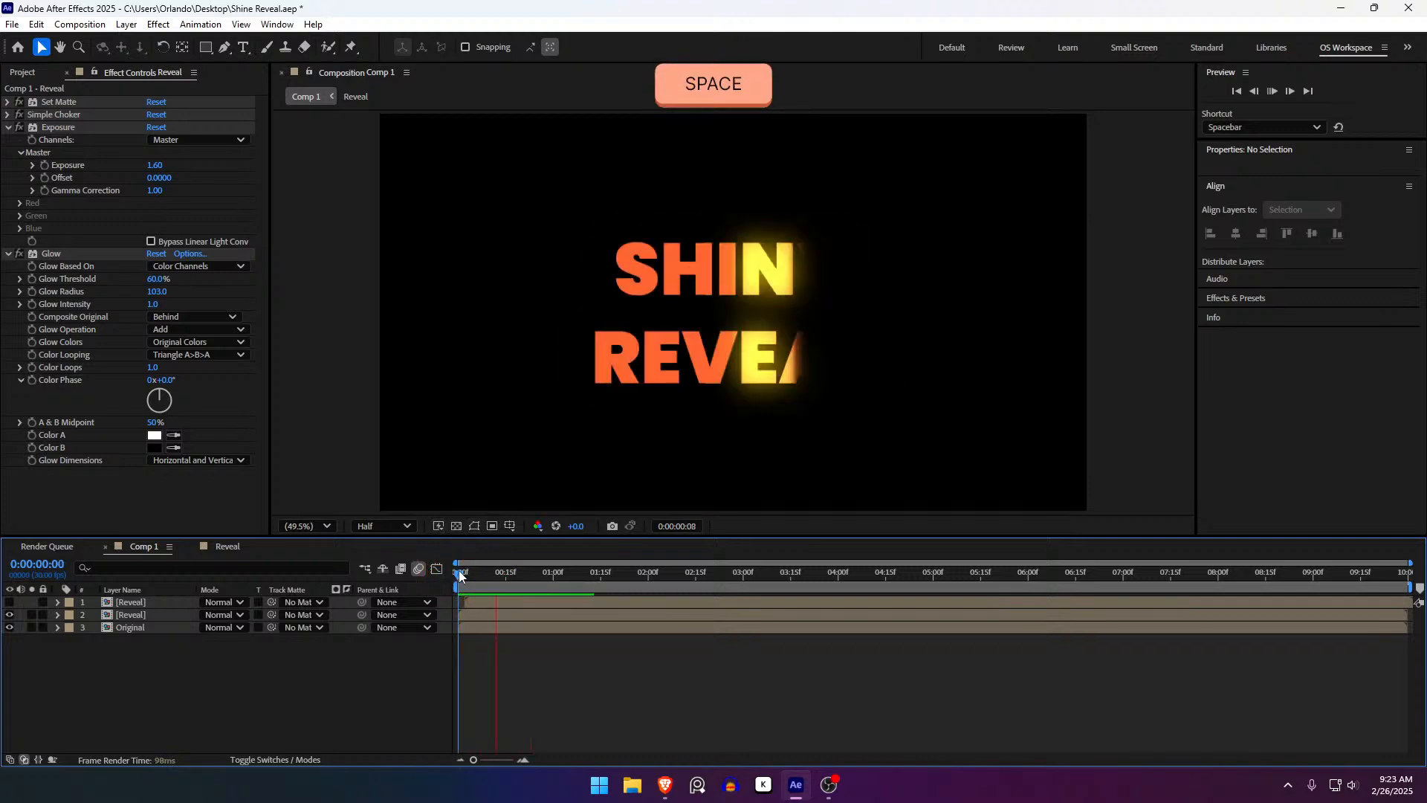
pyautogui.click(458, 571)
pyautogui.press('space')
pyautogui.moveTo(459, 574); pyautogui.dragTo(483, 592)
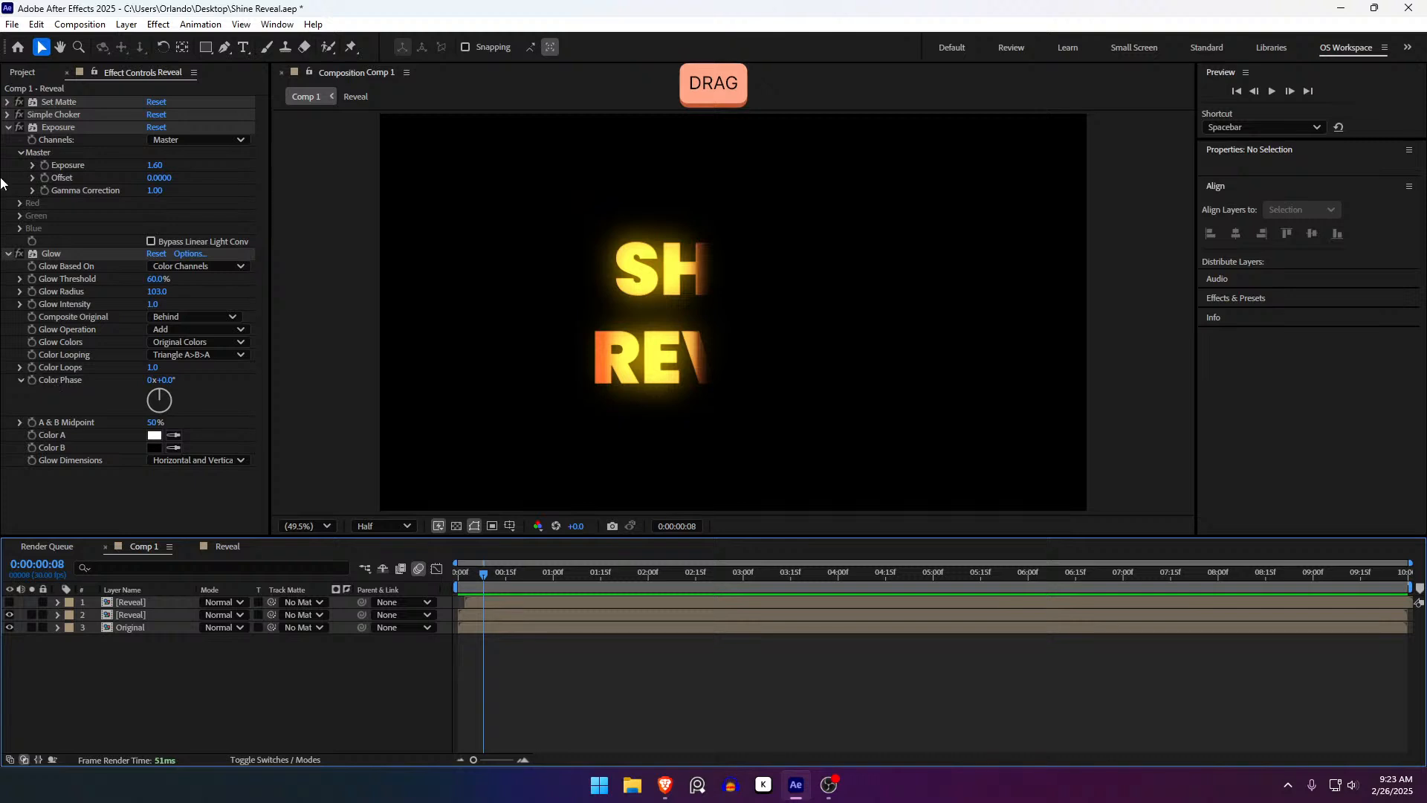
# Collapse the Exposure and Glow settings and duplicate the two Reveal layers above Original together
pyautogui.click(6, 253)
pyautogui.click(9, 128)
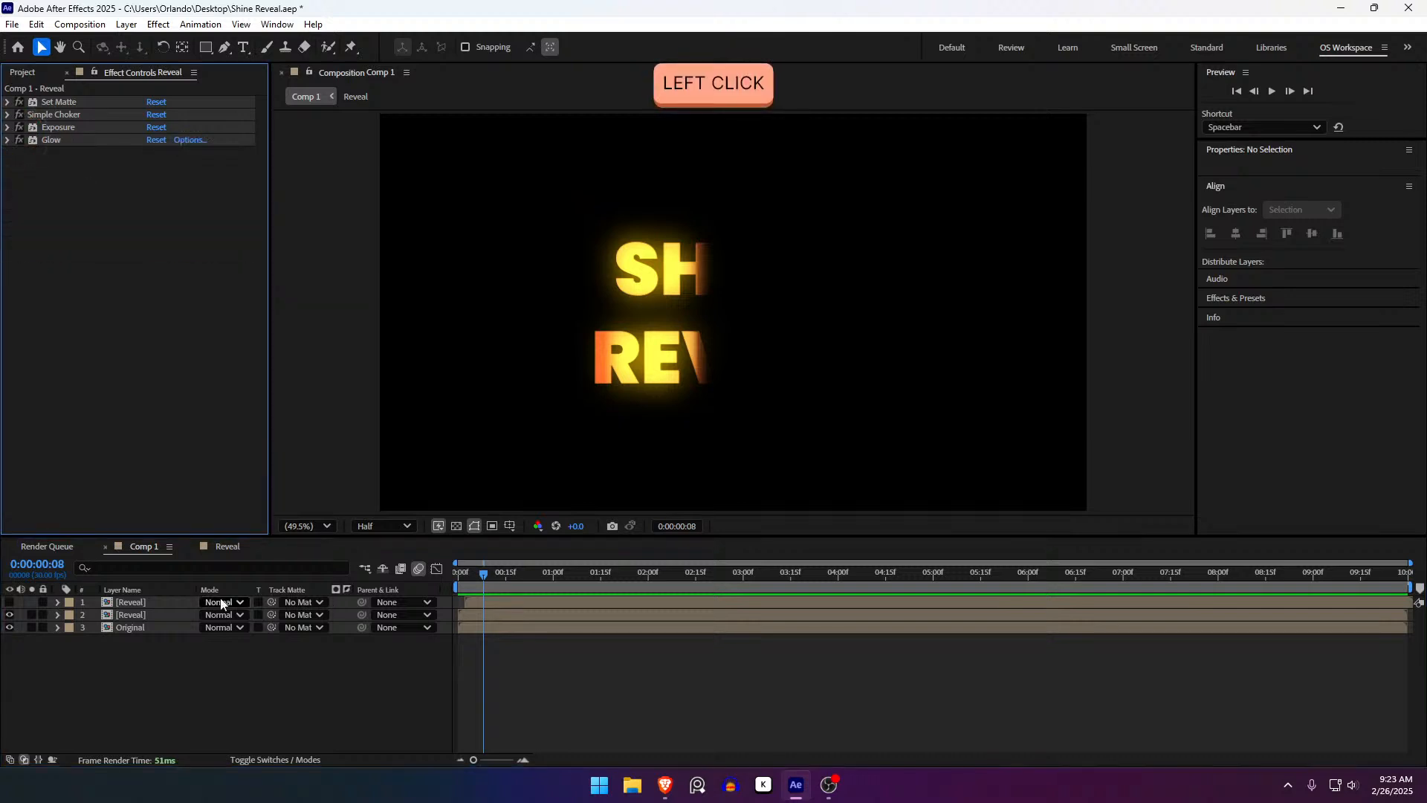
pyautogui.click(138, 615)
pyautogui.keyDown('shift'); pyautogui.click(142, 606); pyautogui.keyUp('shift')
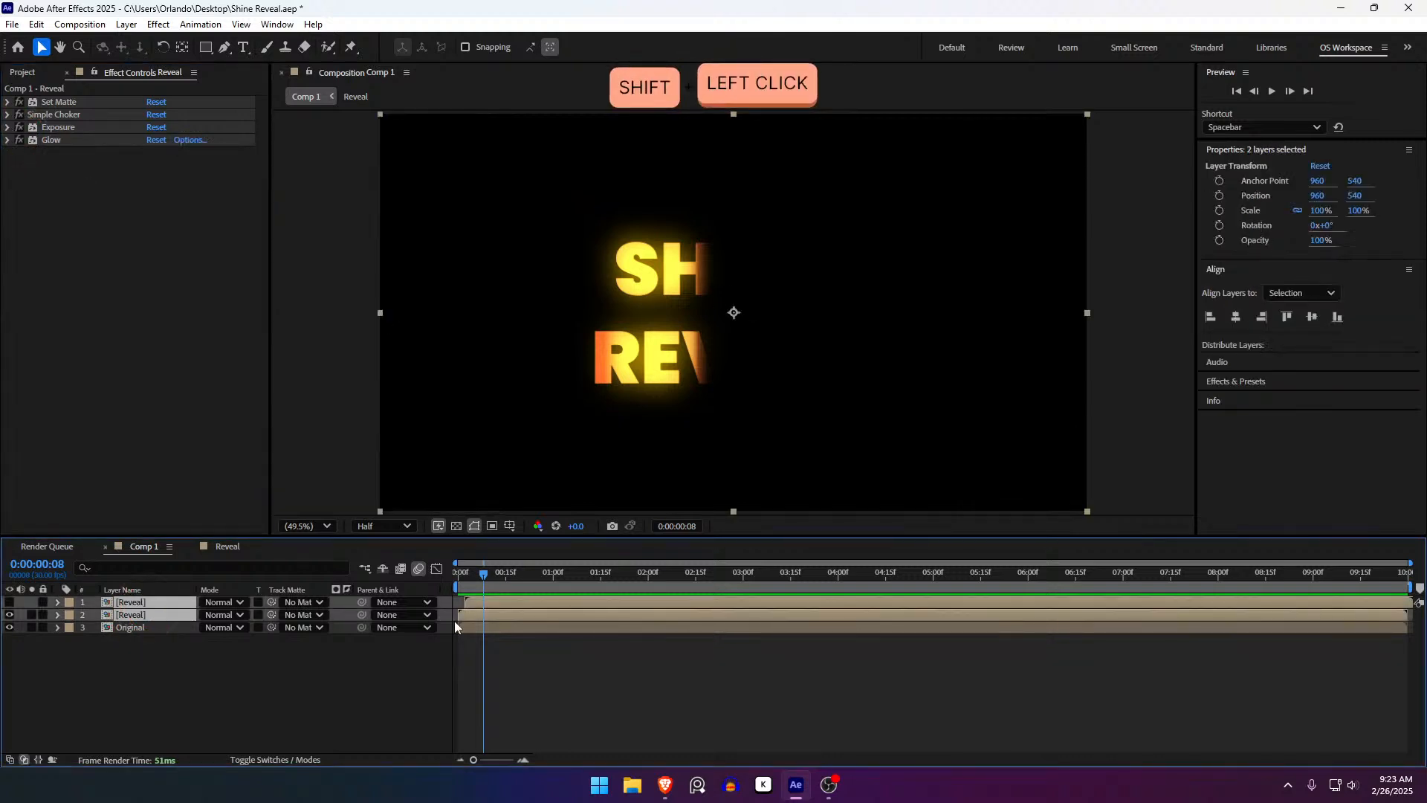
pyautogui.hotkey('ctrl', 'd')
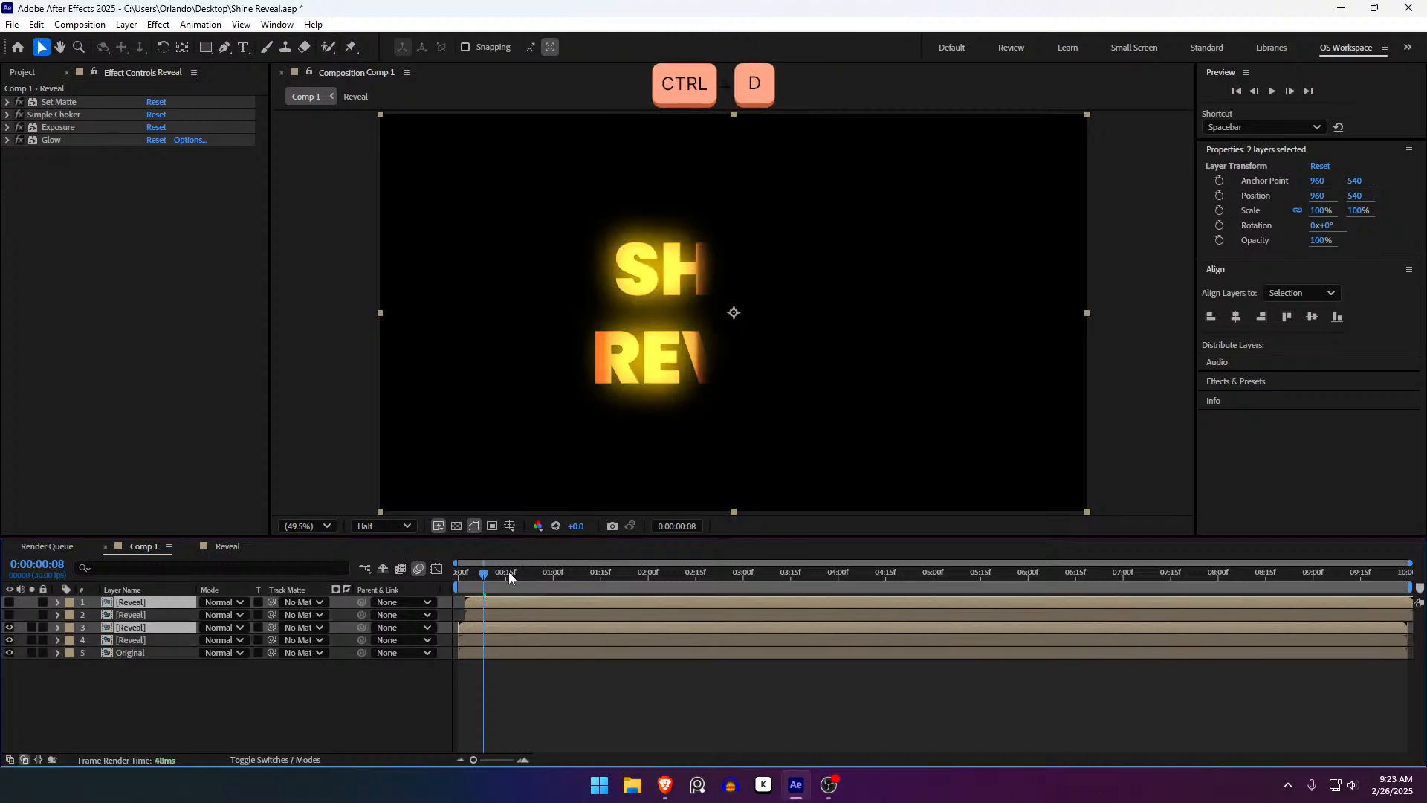
# Set the Set Matte effect on the layer 3 Reveal copy to take its matte from 1. Reveal
pyautogui.click(456, 615)
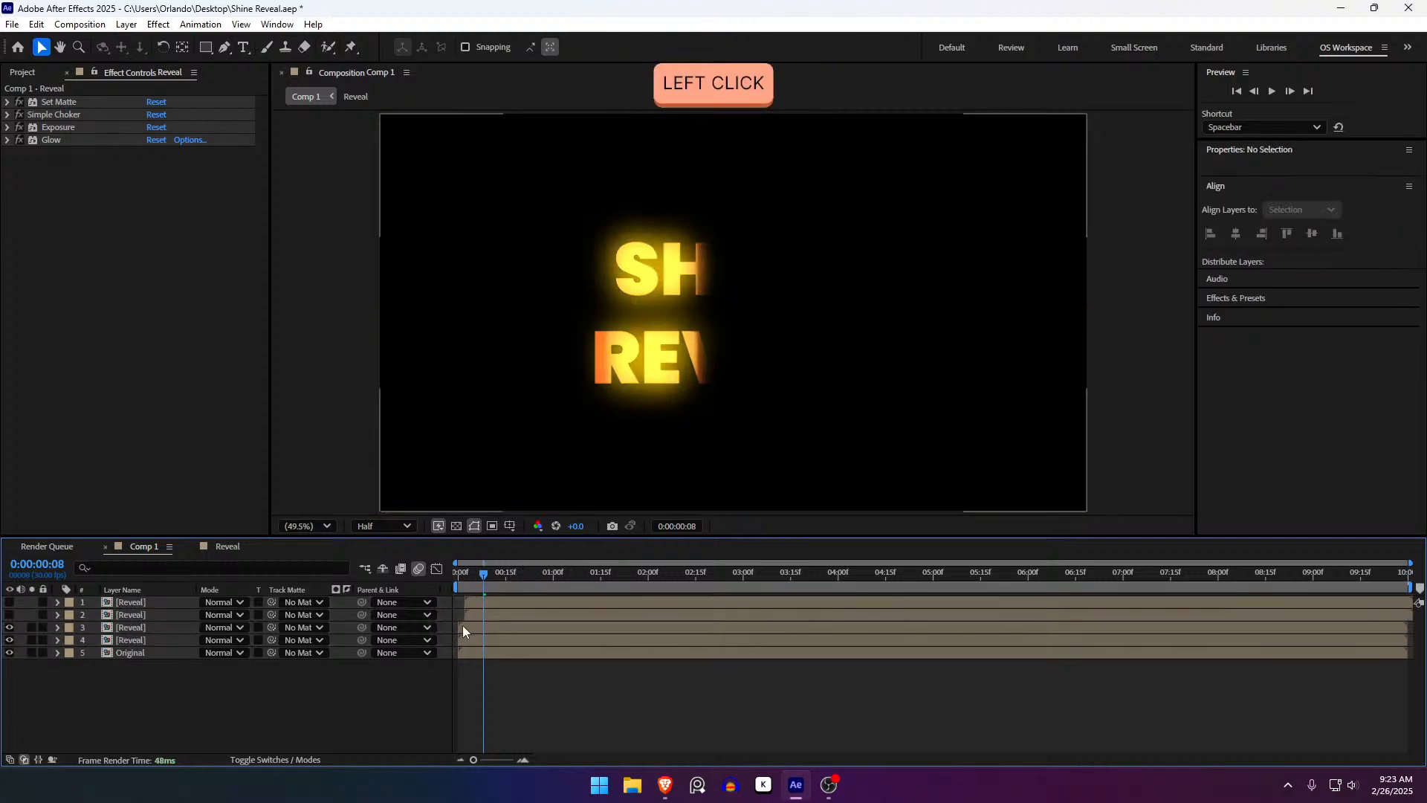
pyautogui.click(476, 627)
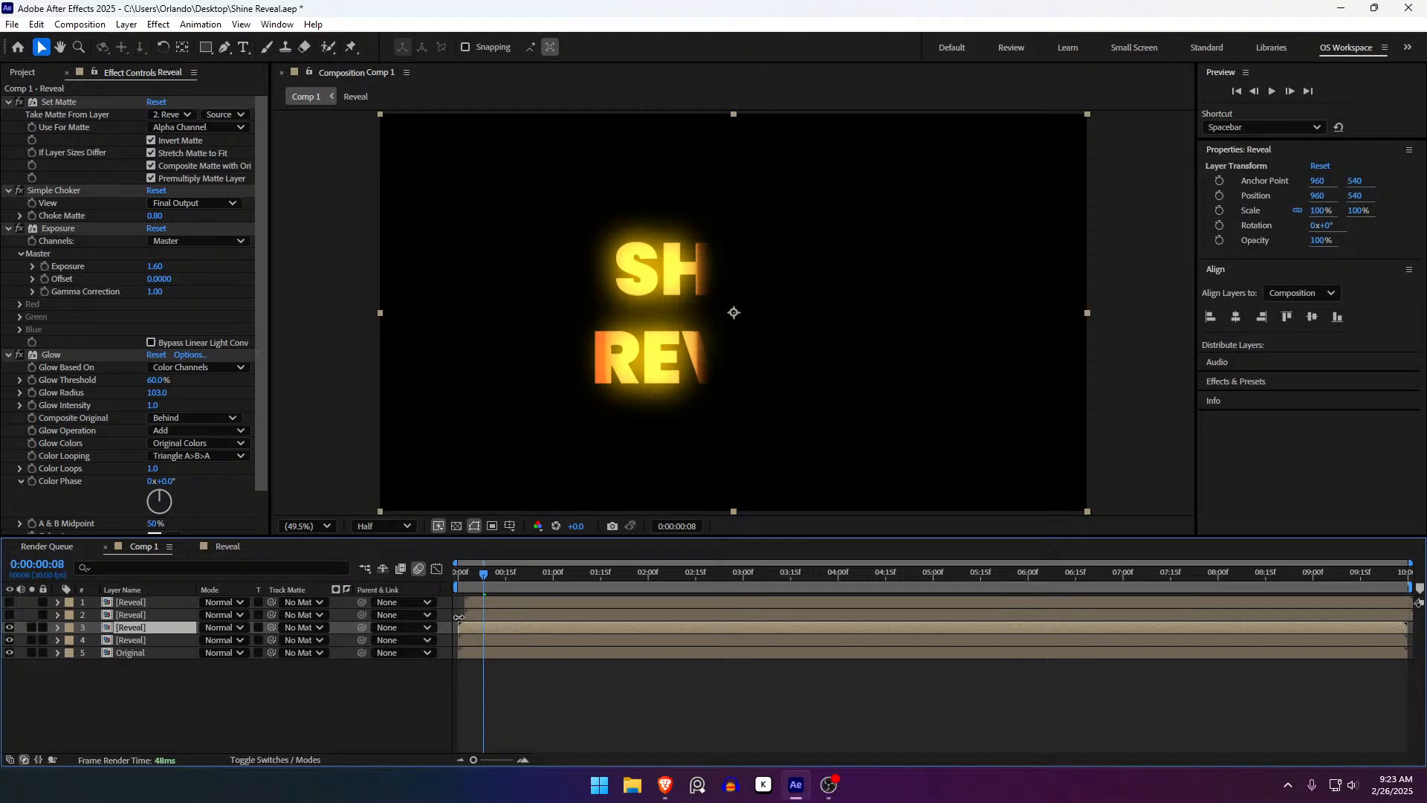
pyautogui.click(173, 116)
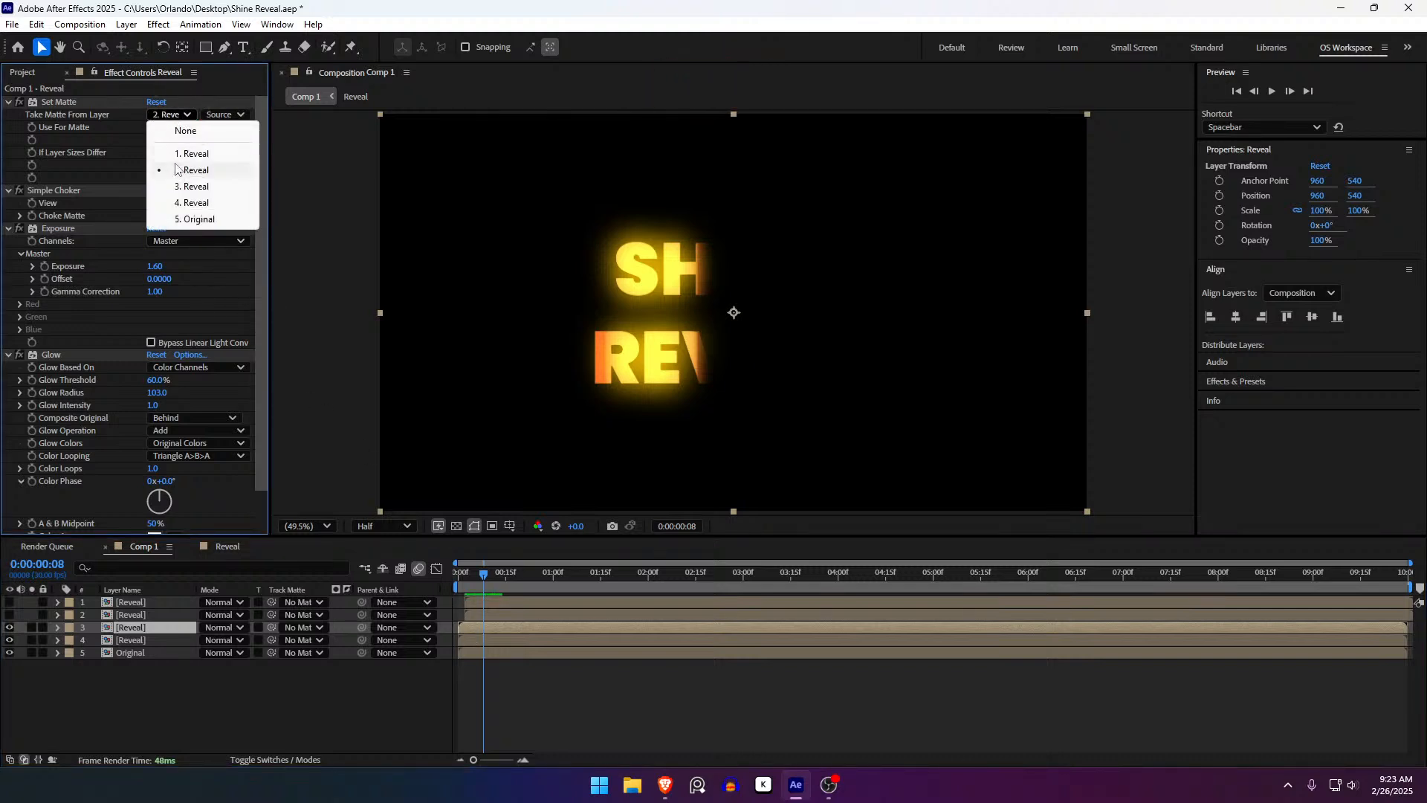
pyautogui.click(196, 155)
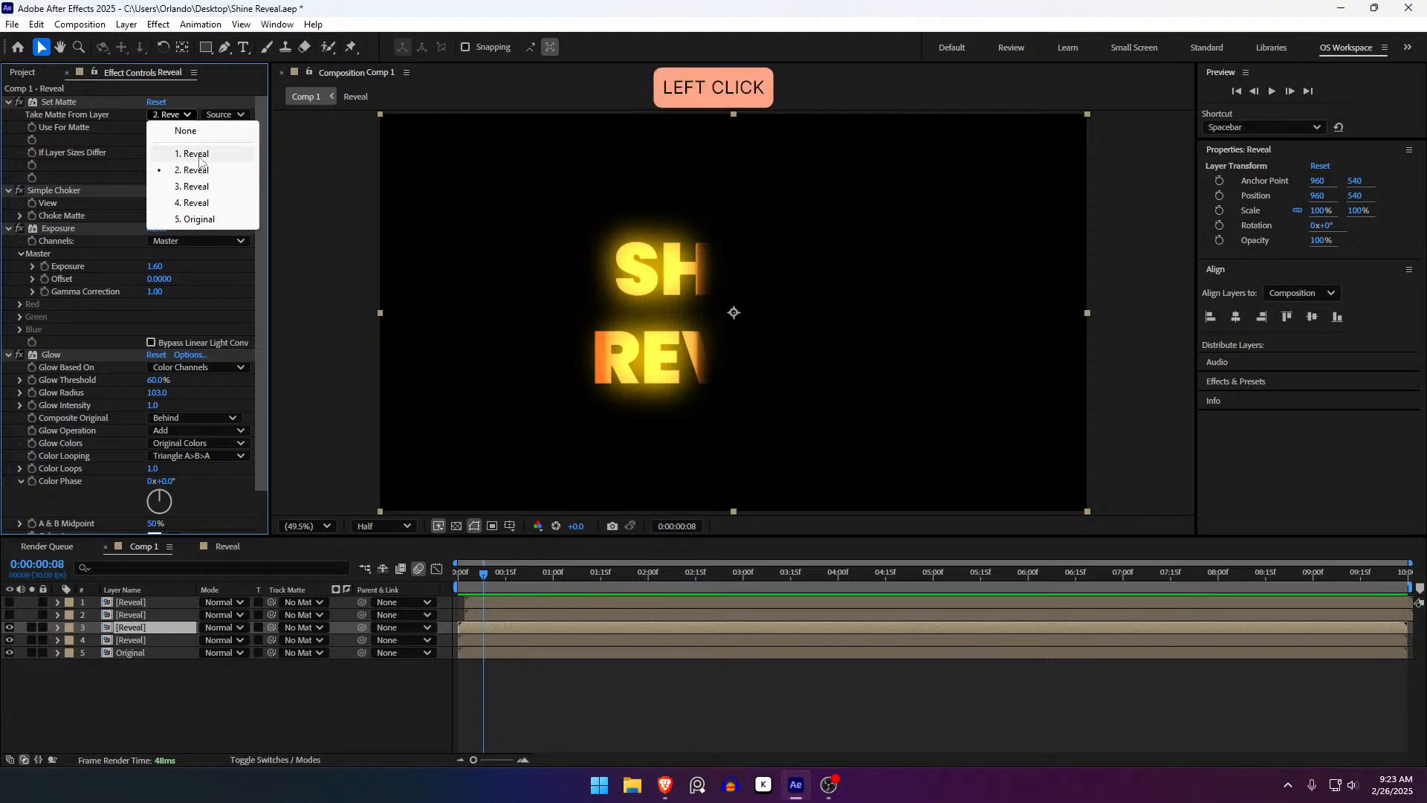
pyautogui.click(587, 707)
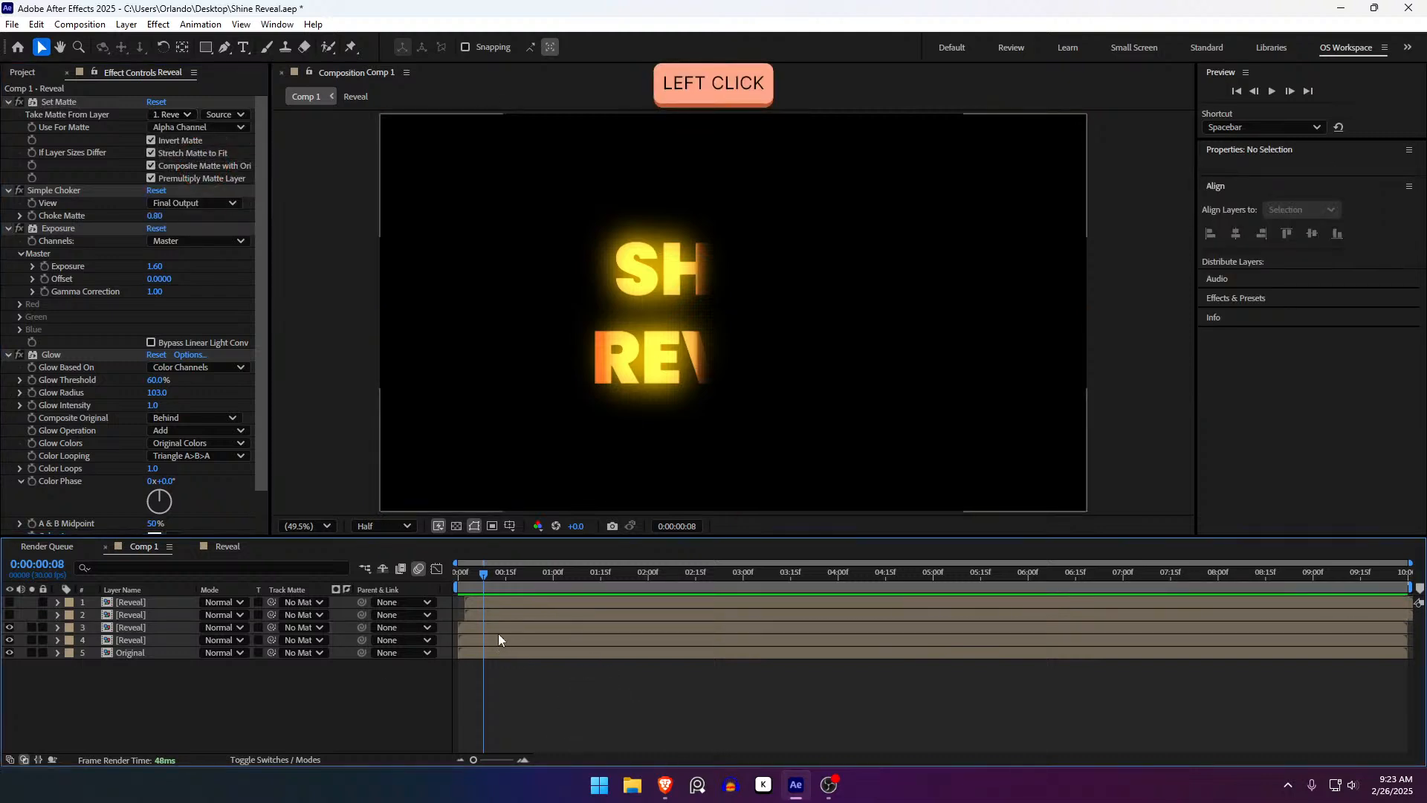
# Set the Exposure effect's Exposure to 3.85 on the layer 3 Reveal
pyautogui.click(485, 601)
pyautogui.click(479, 627)
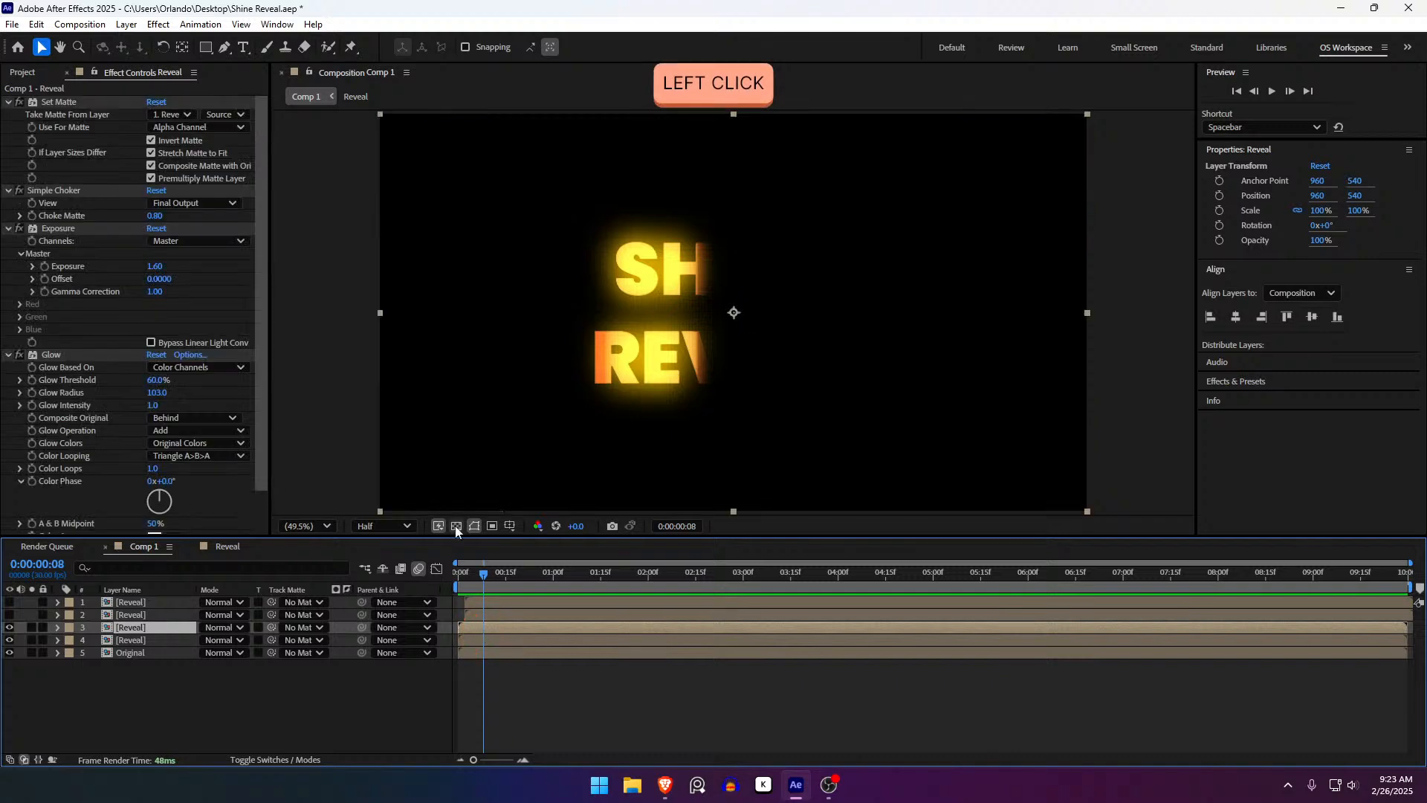
pyautogui.moveTo(155, 269); pyautogui.dragTo(379, 277)
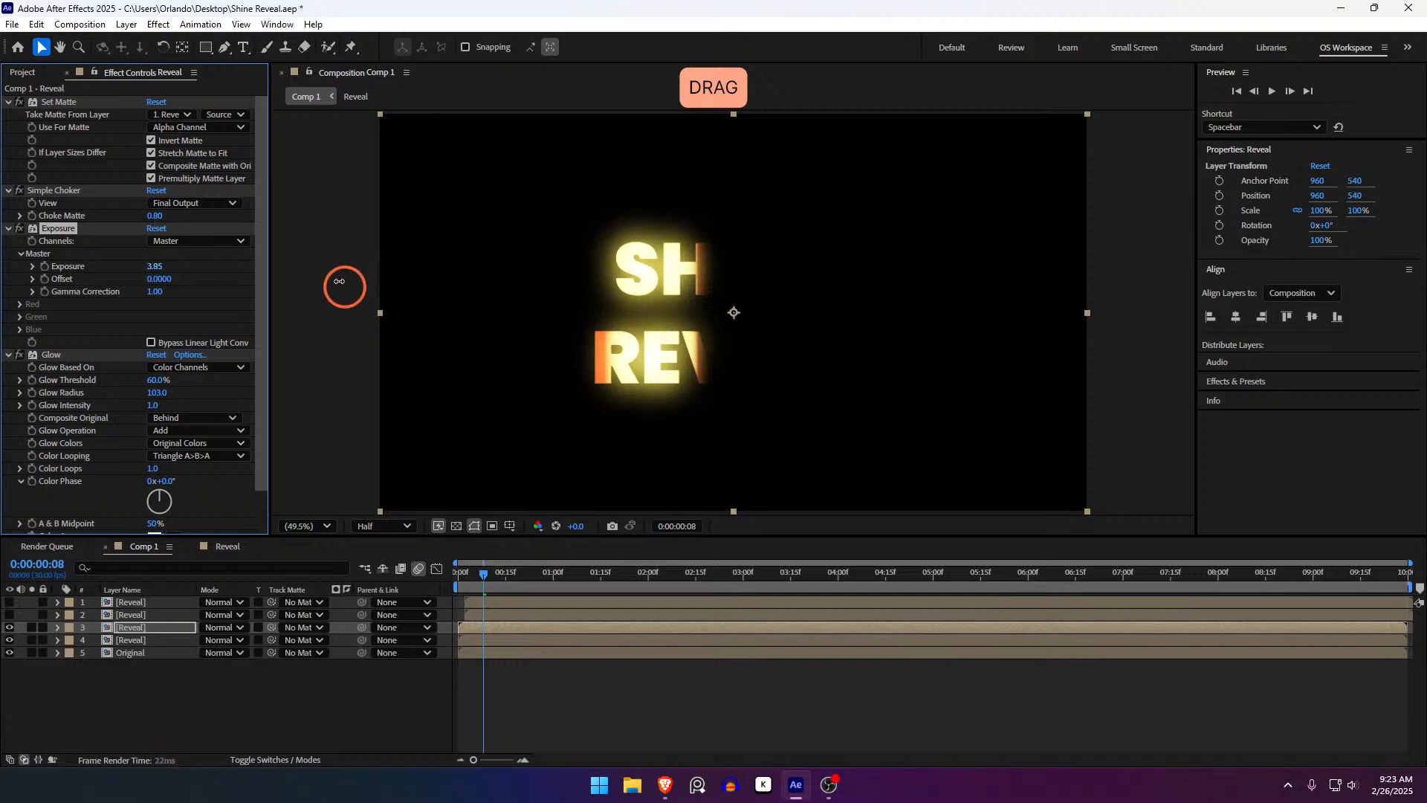
# Shift the layer 1 Reveal one frame earlier in the timeline, undoing any extra adjustments
pyautogui.click(482, 603)
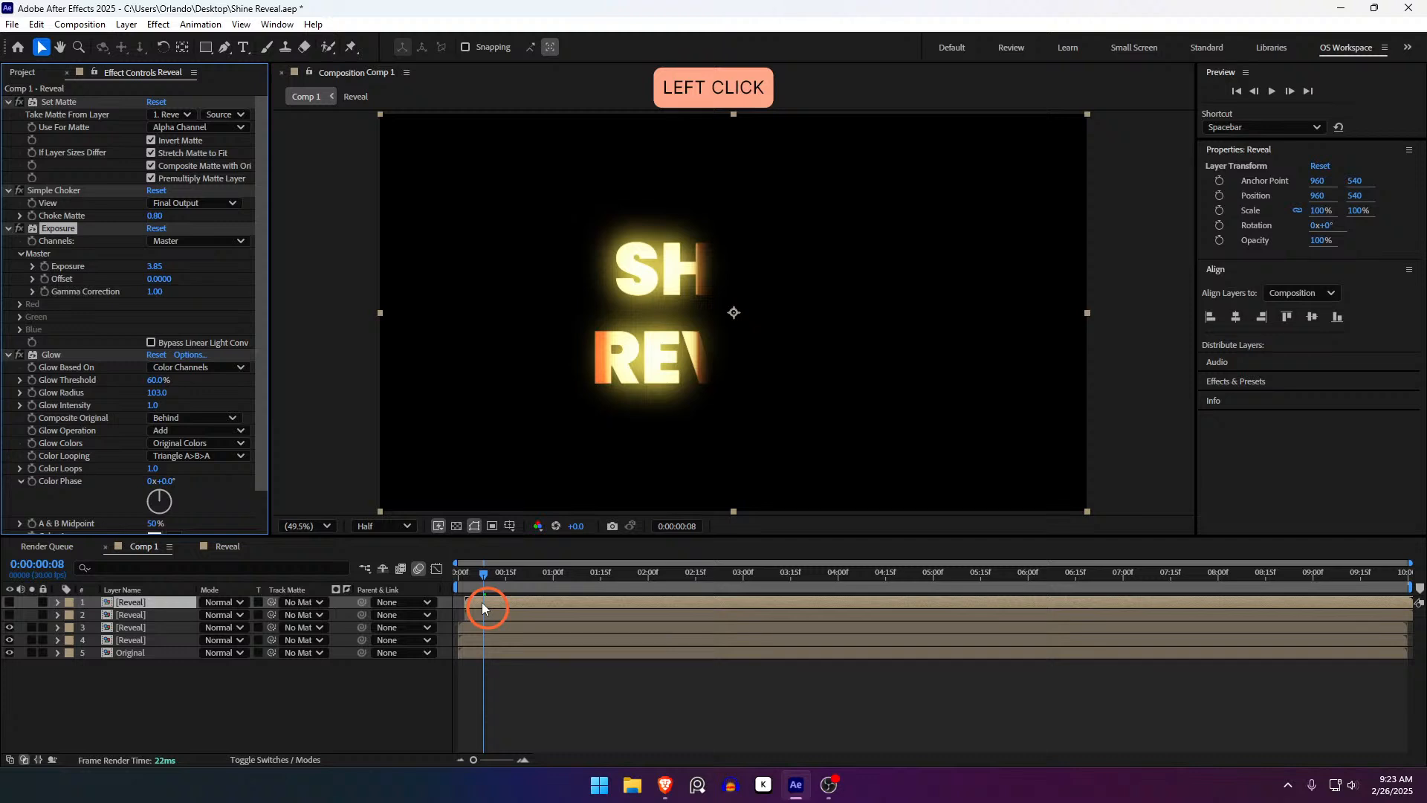
pyautogui.click(480, 604)
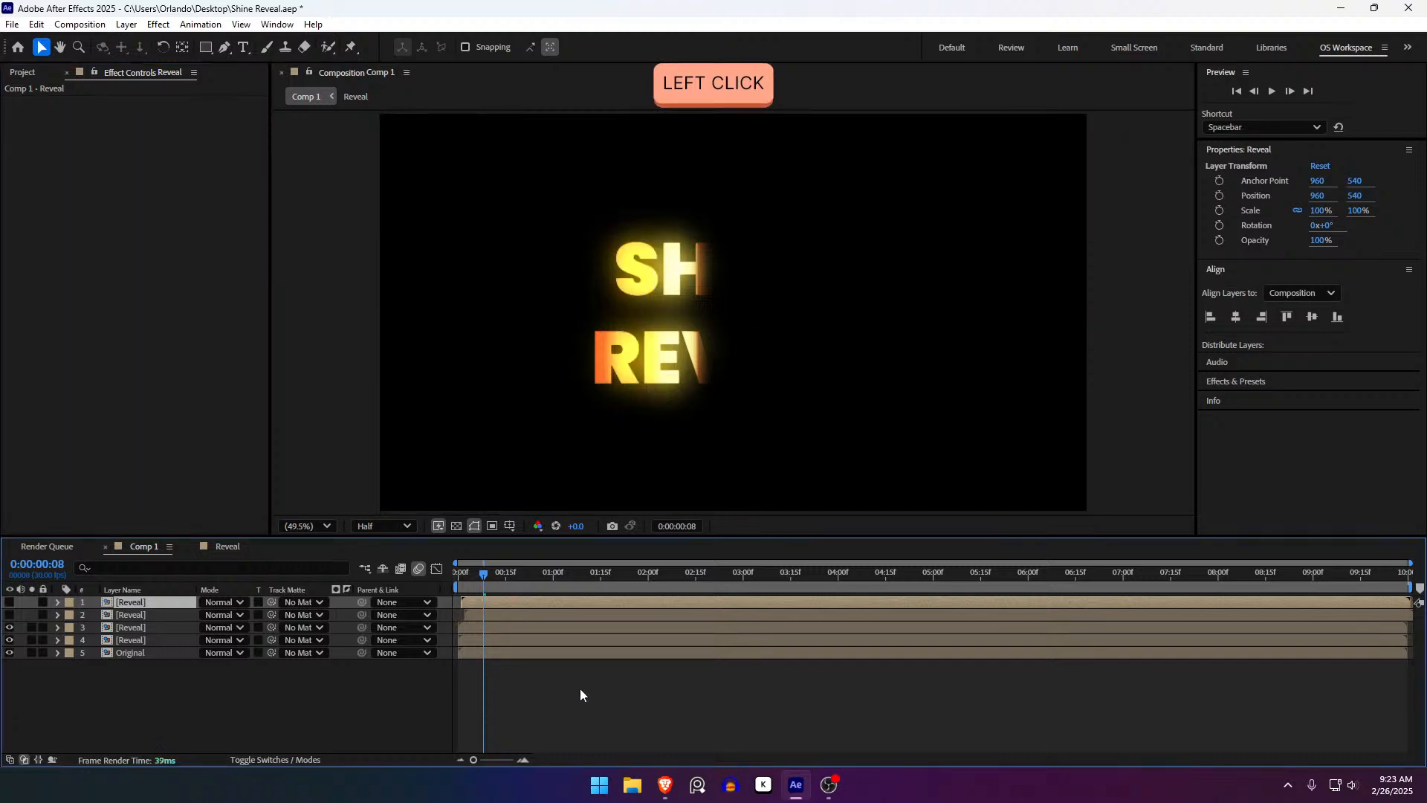
pyautogui.click(502, 605)
pyautogui.hotkey('ctrl', 'z')
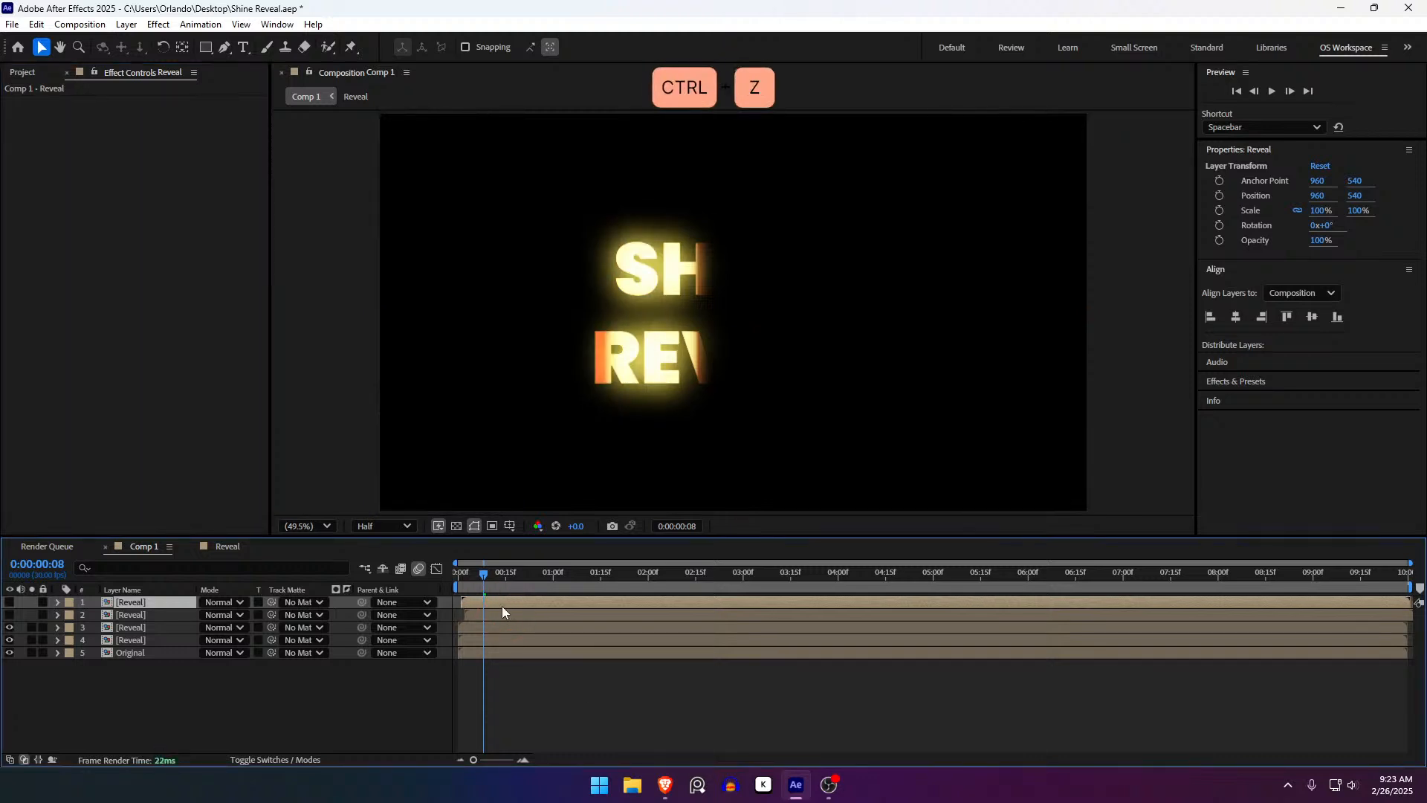
pyautogui.click(501, 603)
pyautogui.hotkey('ctrl', 'z')
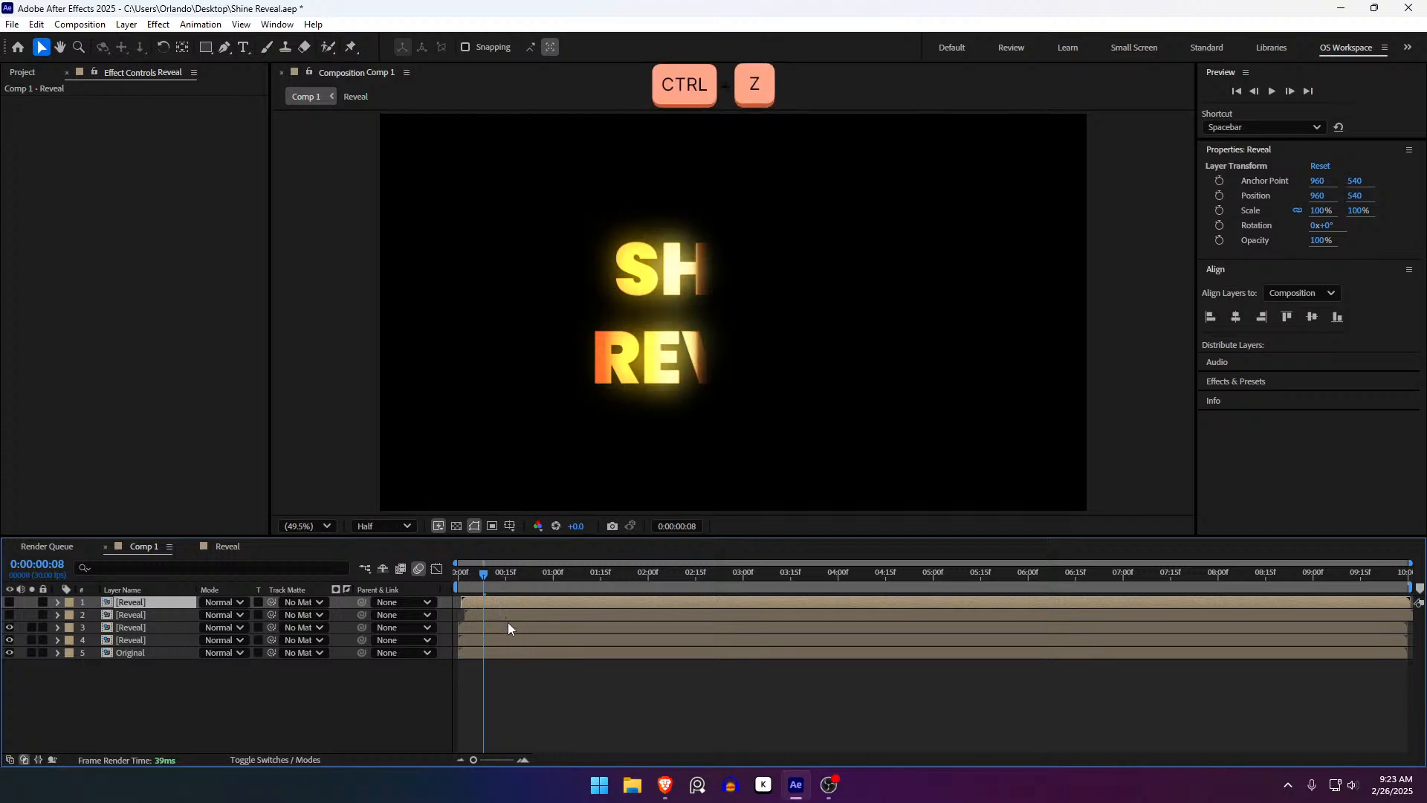
# Duplicate the Glow effect on the layer 3 Reveal and set the copy's Glow Radius to 280
pyautogui.click(508, 628)
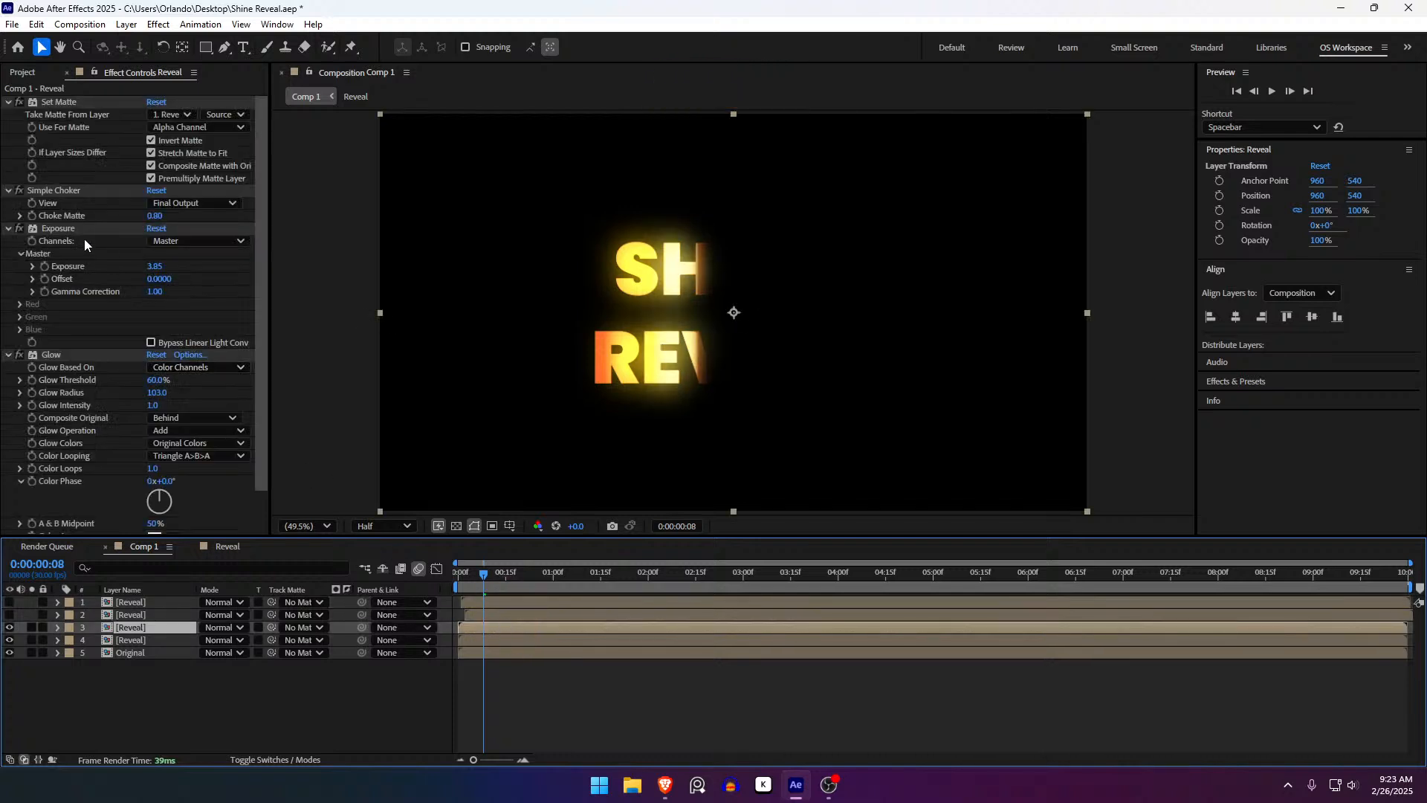
pyautogui.scroll(-2, 88, 278)
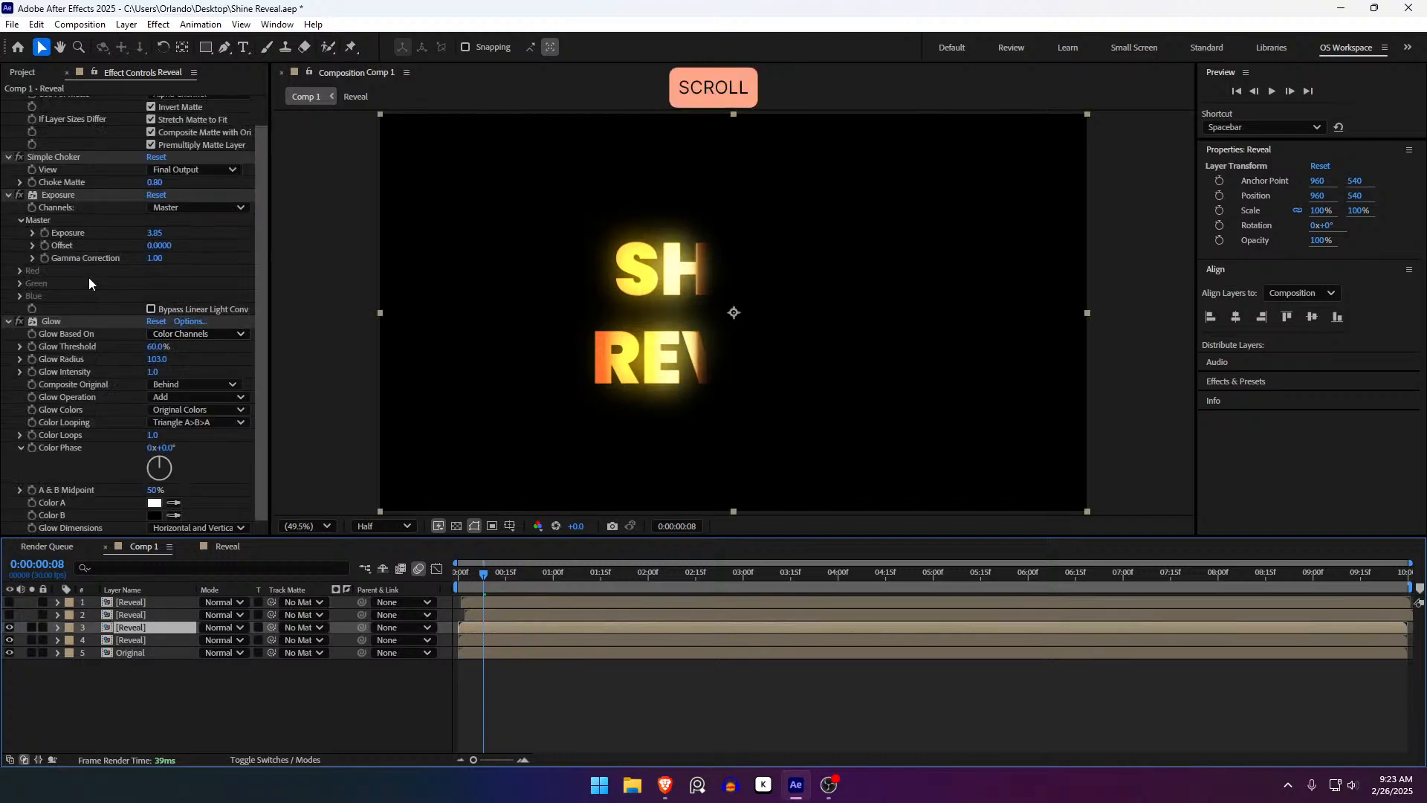
pyautogui.click(17, 325)
pyautogui.click(49, 354)
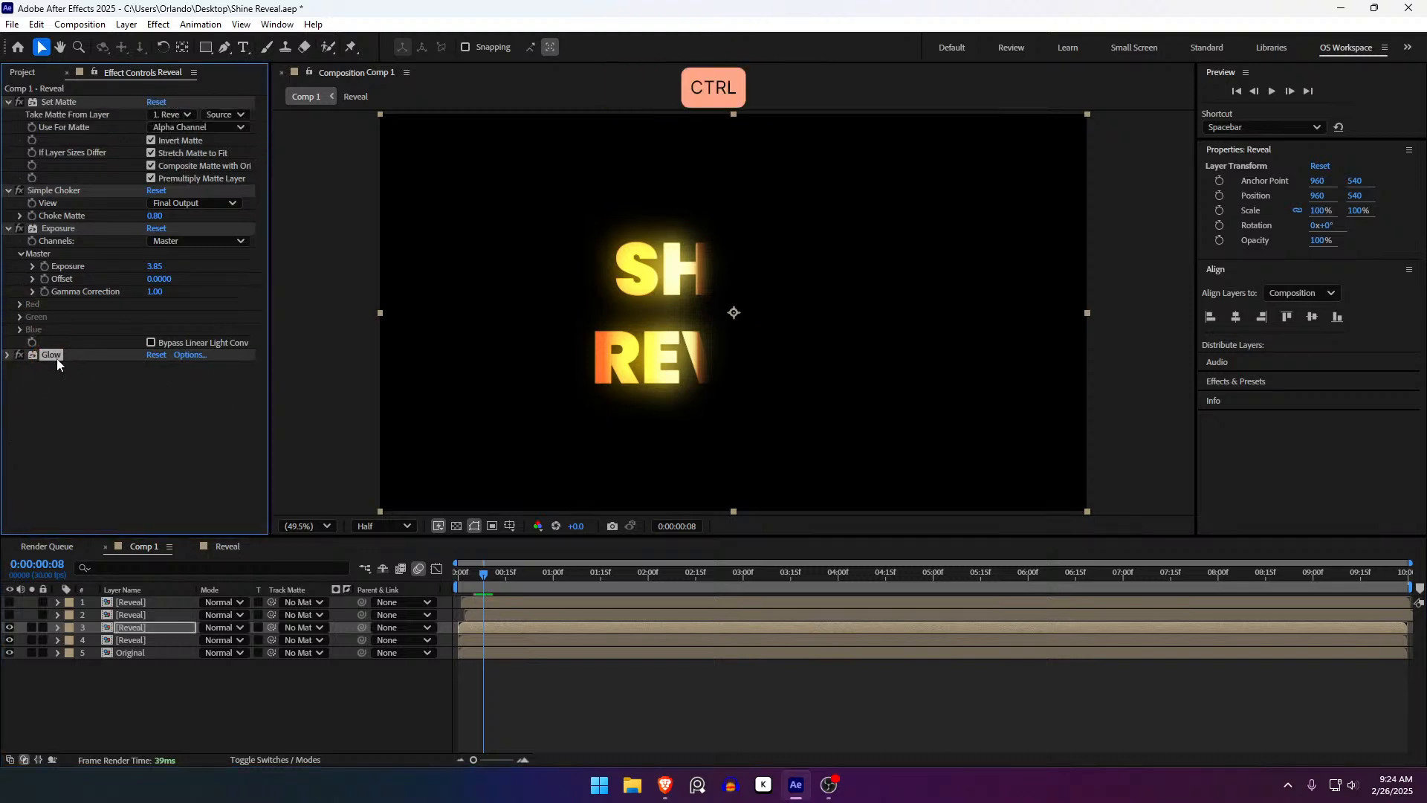
pyautogui.hotkey('ctrl', 'd')
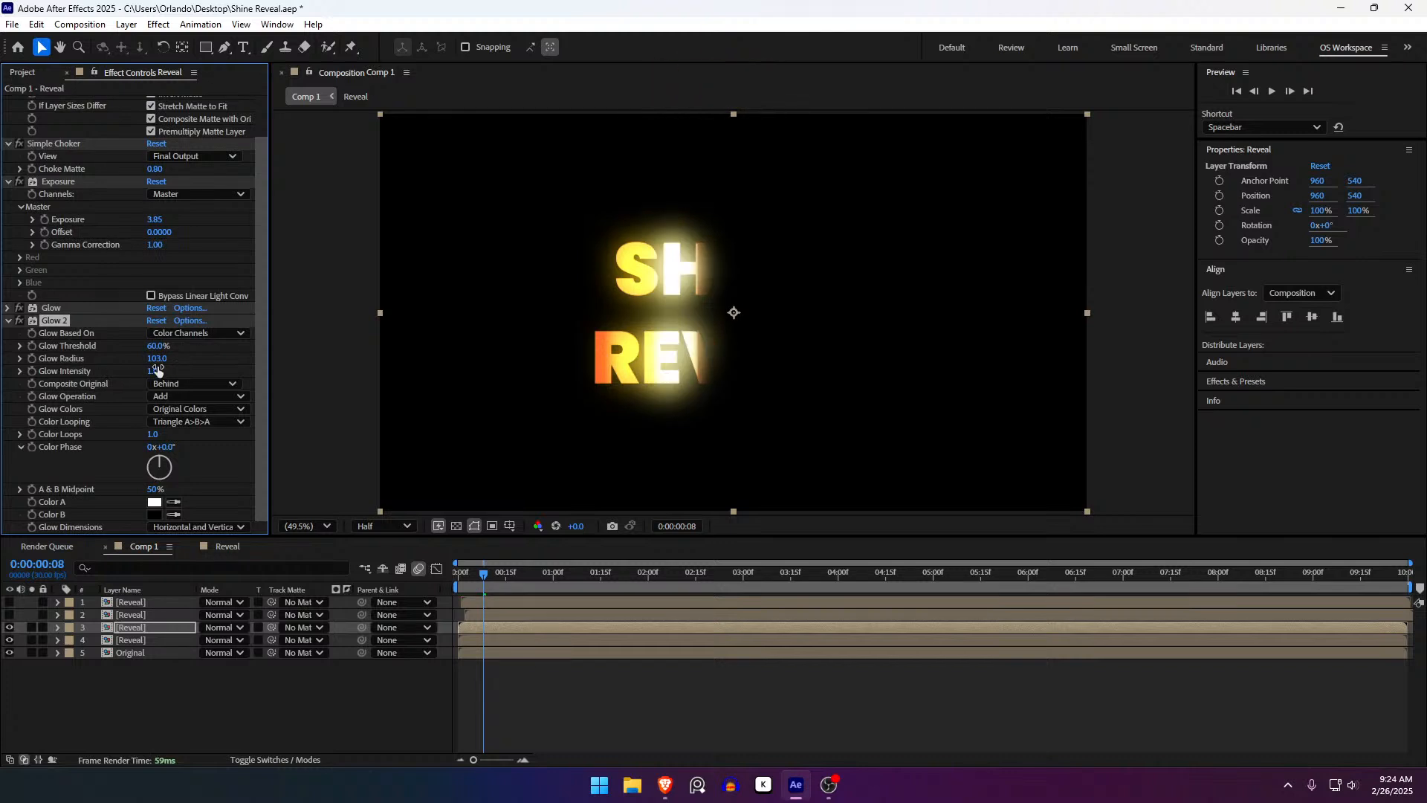
pyautogui.click(156, 360)
pyautogui.moveTo(168, 359); pyautogui.dragTo(208, 361)
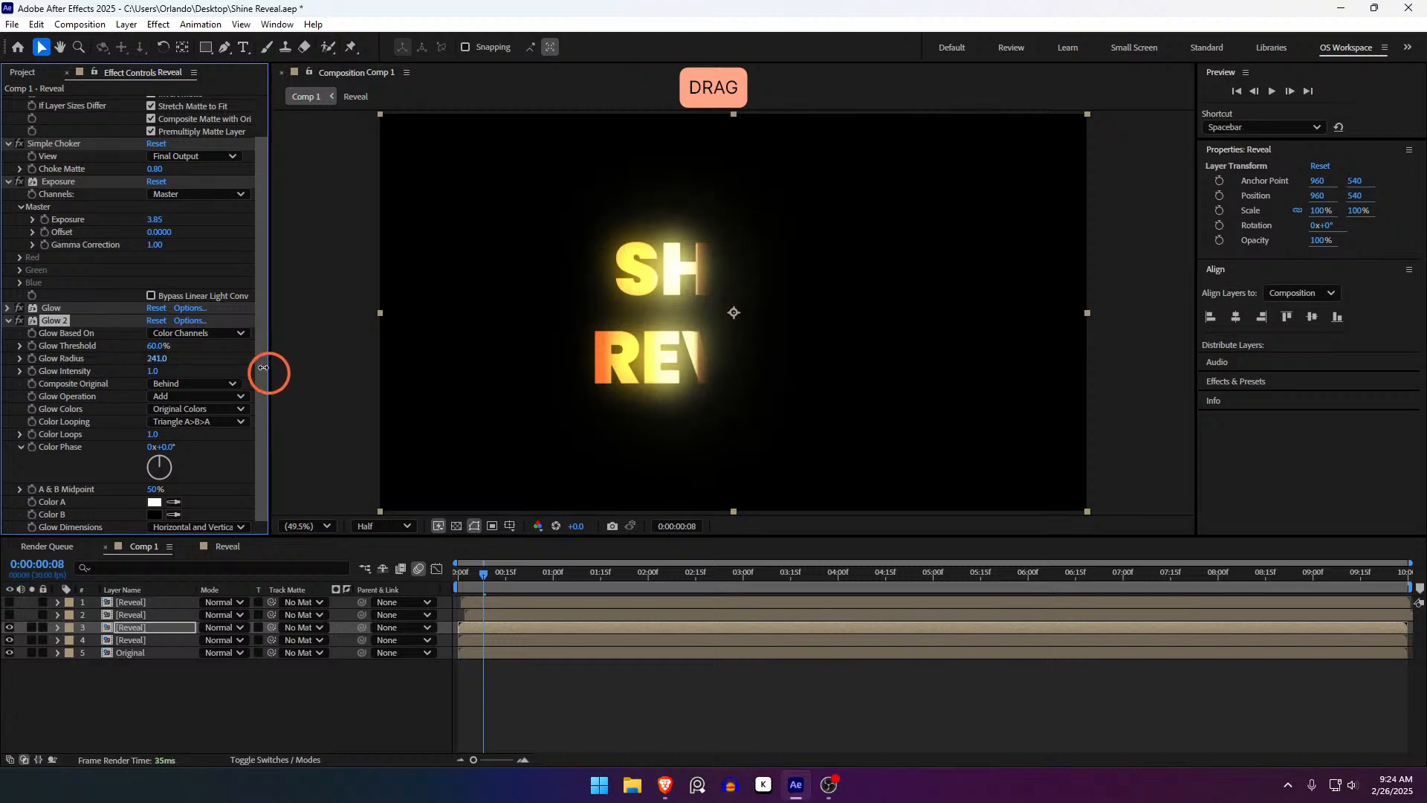
# Play back the composition from the start several times and scrub to frame 9 to examine the glowing edge
pyautogui.click(538, 699)
pyautogui.keyDown('shift'); pyautogui.click(471, 572); pyautogui.keyUp('shift')
pyautogui.press('space')
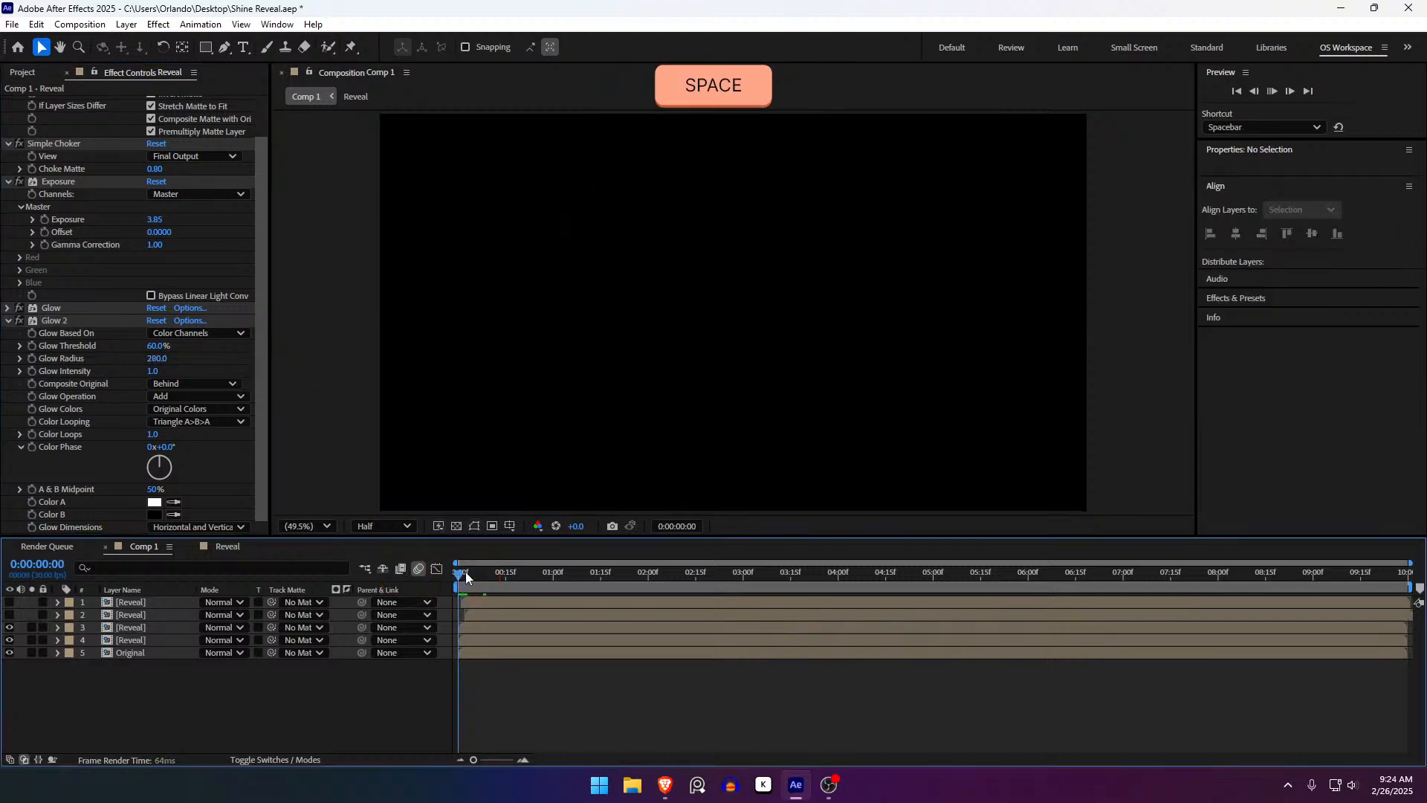
pyautogui.press('space')
pyautogui.press('space')
pyautogui.press('space')
pyautogui.press('space')
pyautogui.press('space')
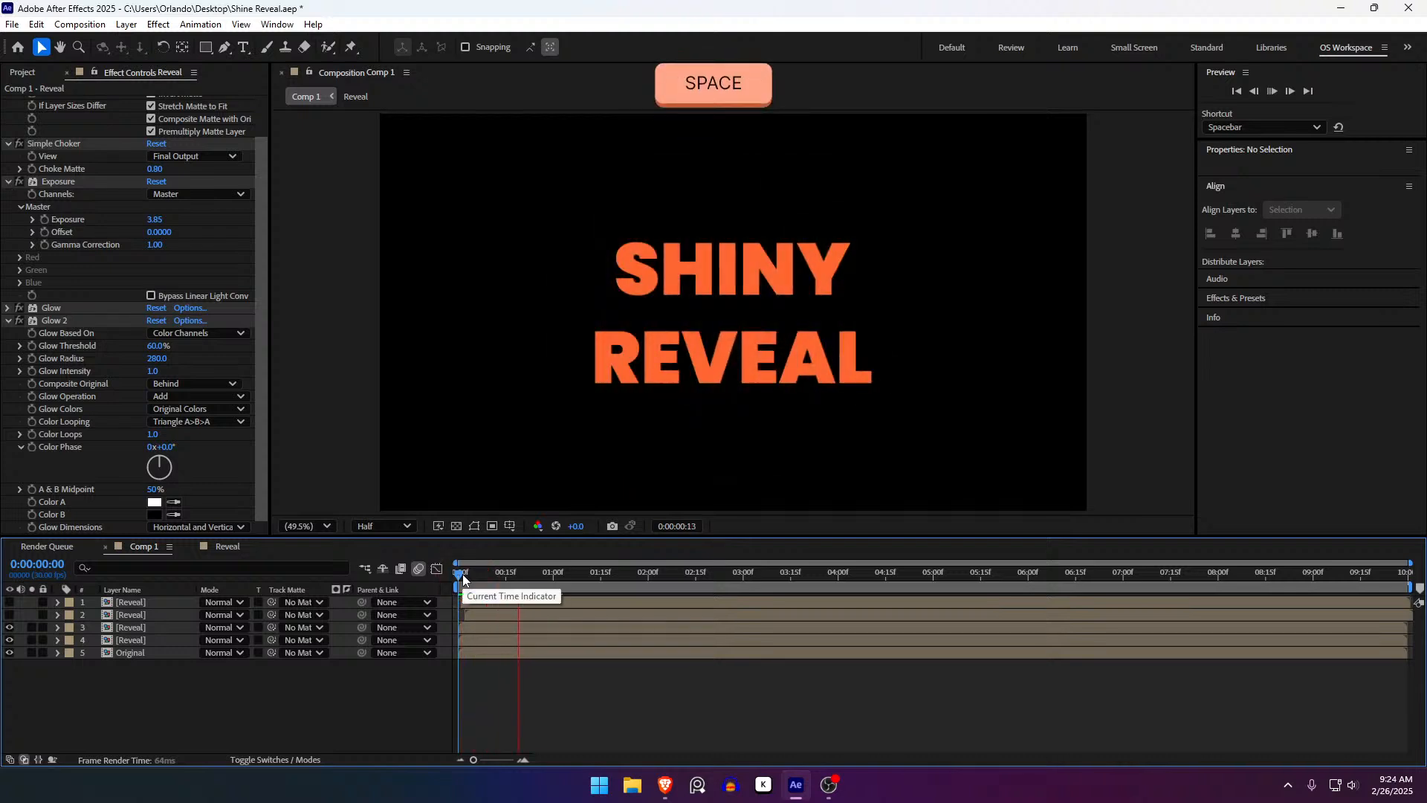
pyautogui.press('space')
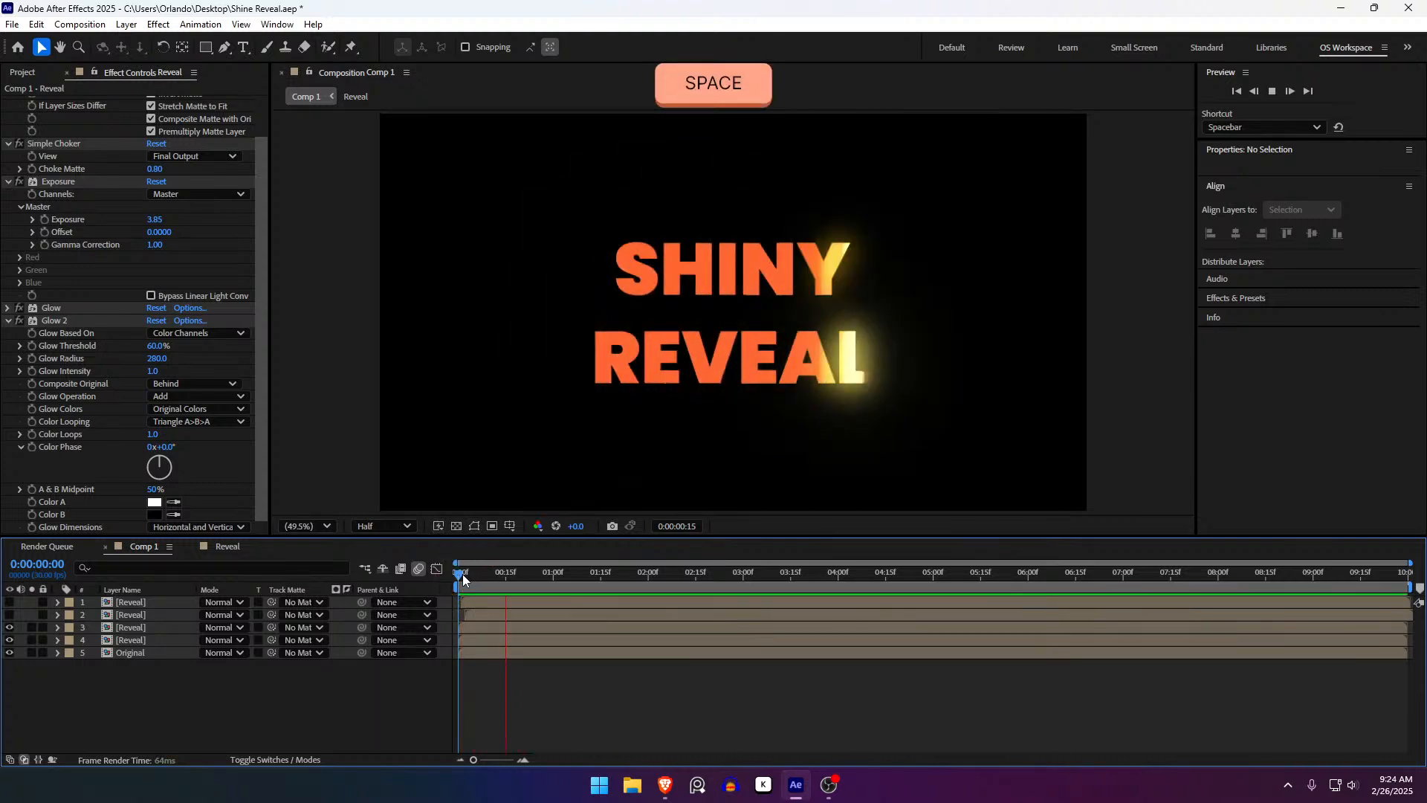
pyautogui.click(475, 578)
pyautogui.moveTo(486, 578)
pyautogui.mouseDown()
pyautogui.moveTo(510, 583)
pyautogui.moveTo(492, 587)
pyautogui.mouseUp()
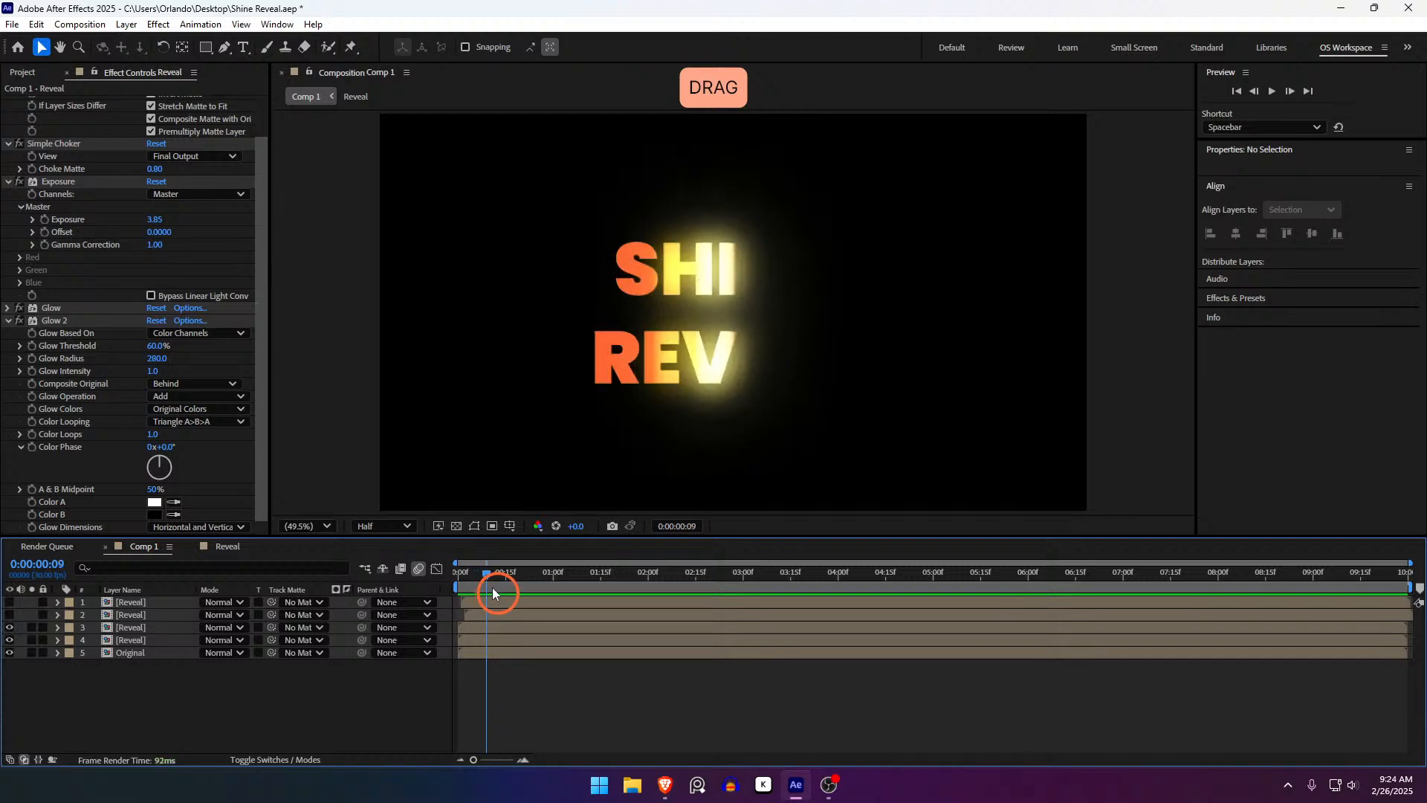
# In the Reveal precomp, move the MATTE layer's last Position keyframe to just past 02:15, and return to Comp 1
pyautogui.click(483, 604)
pyautogui.doubleClick(491, 627)
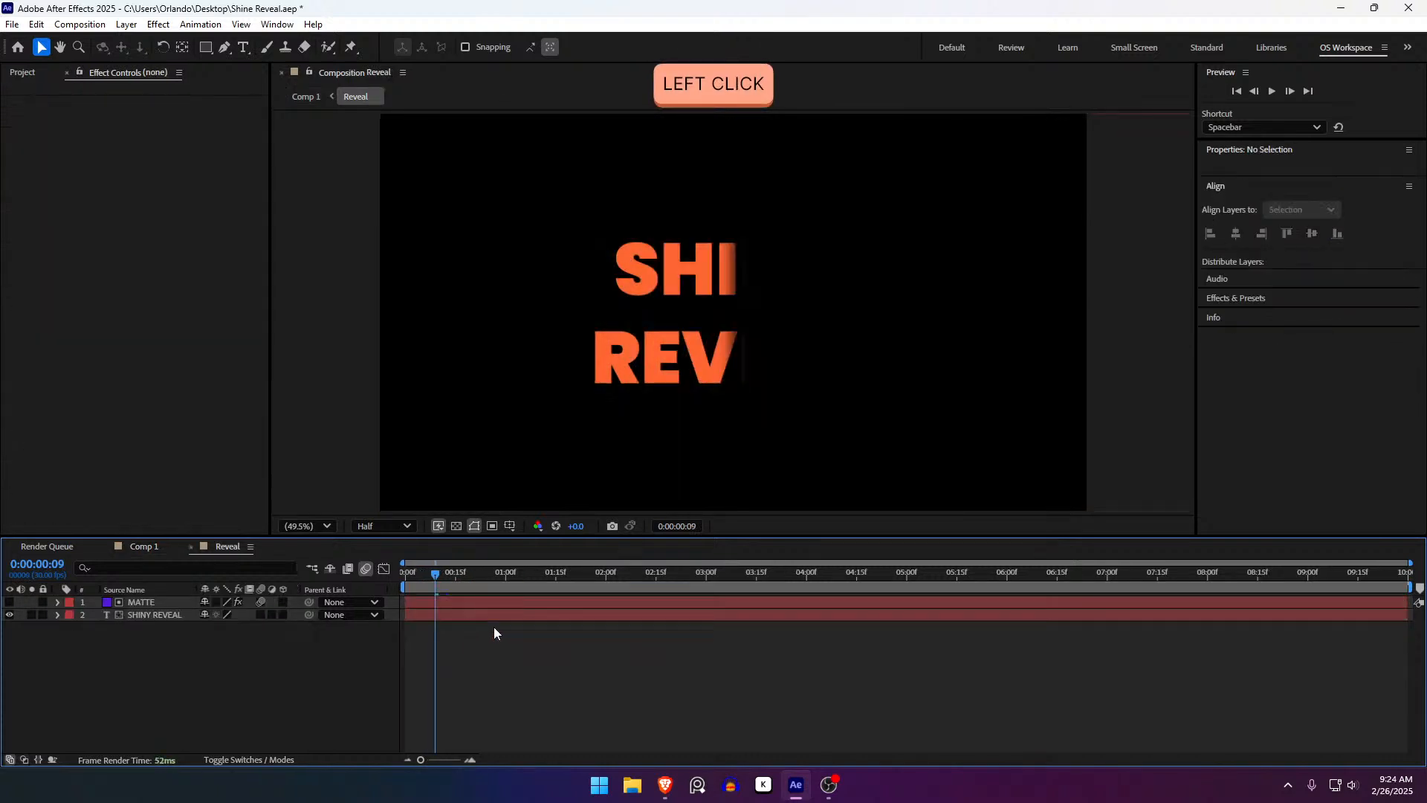
pyautogui.click(461, 612)
pyautogui.click(456, 601)
pyautogui.press('p')
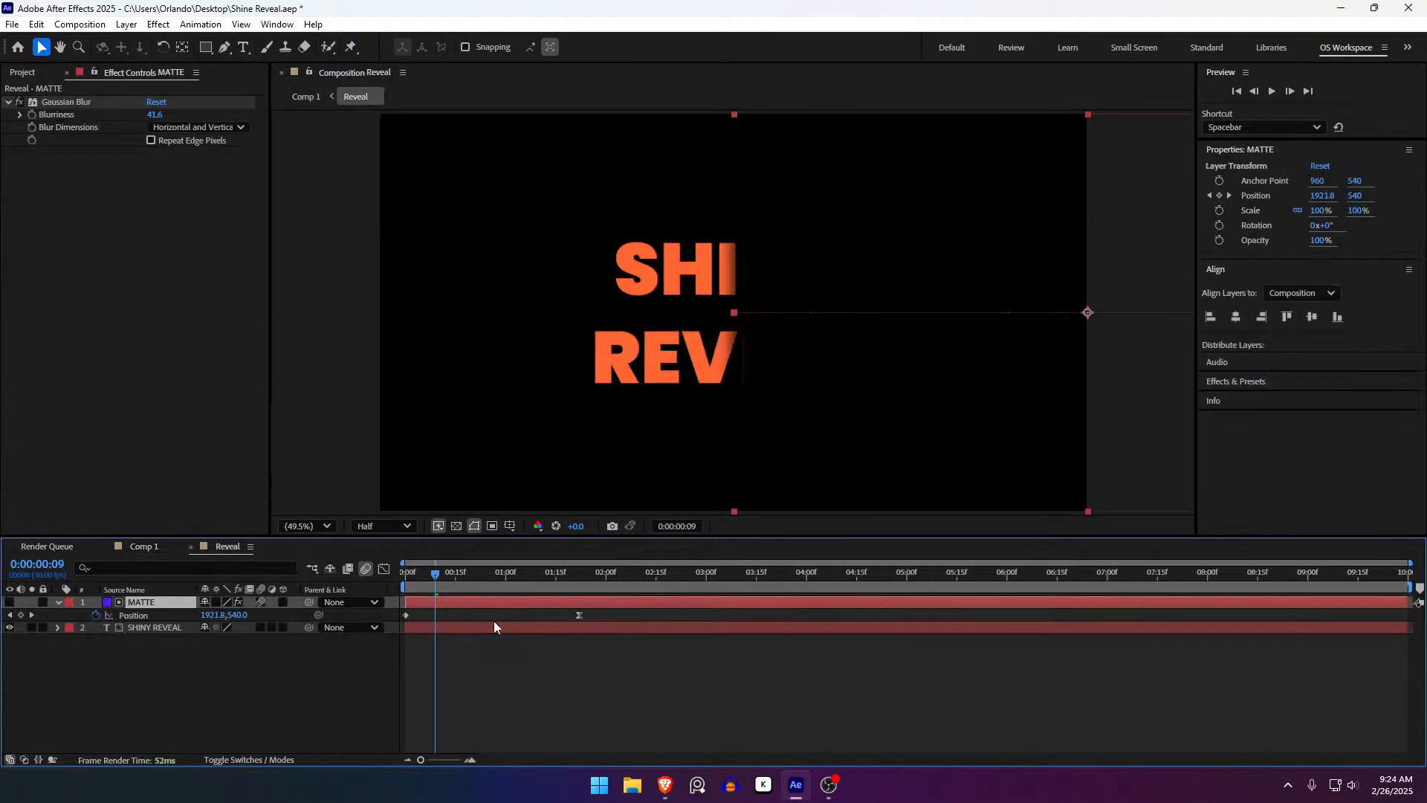
pyautogui.moveTo(578, 615); pyautogui.dragTo(668, 614)
pyautogui.click(630, 678)
pyautogui.click(305, 97)
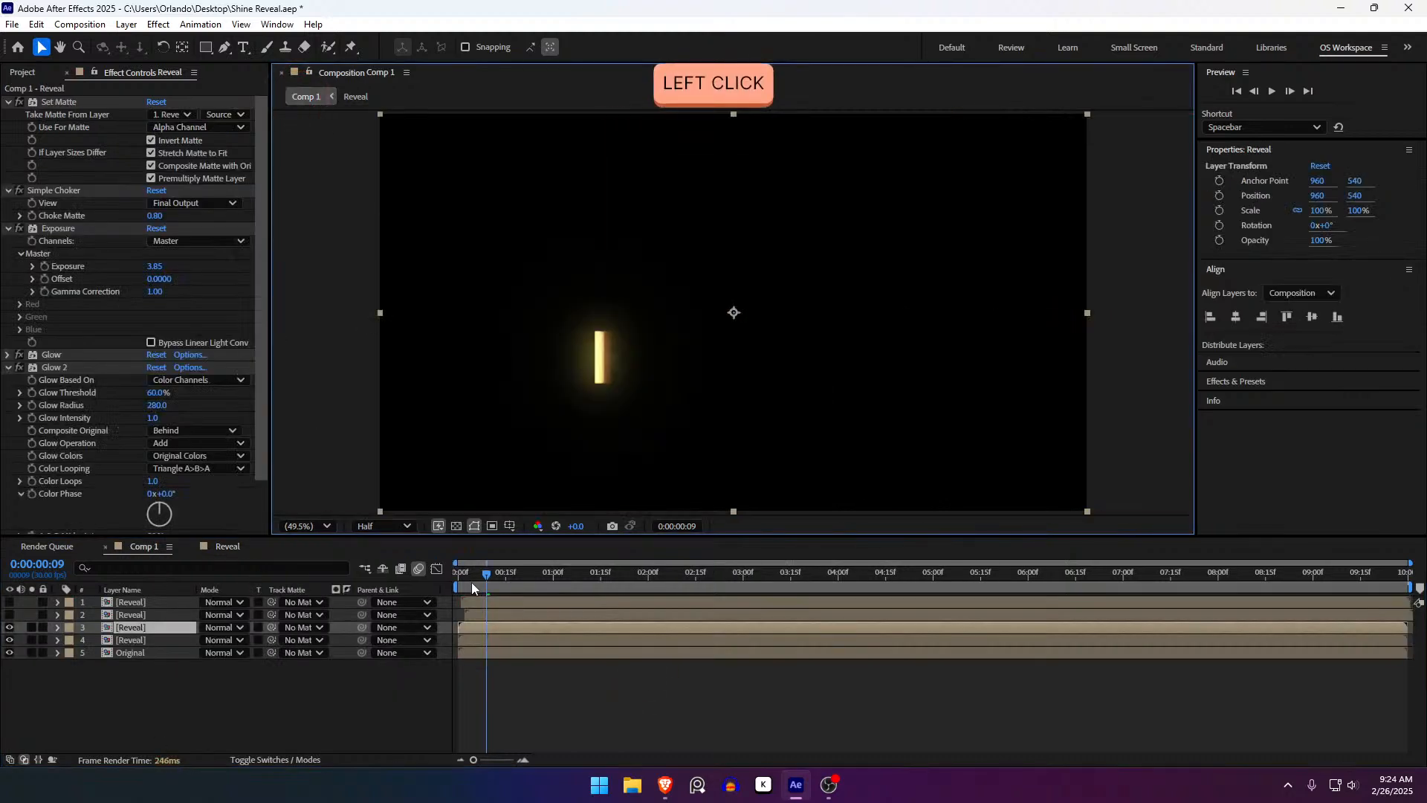
# Play back Comp 1 from the start and scrub to frame 15 to examine the slower reveal
pyautogui.moveTo(487, 574); pyautogui.dragTo(460, 582)
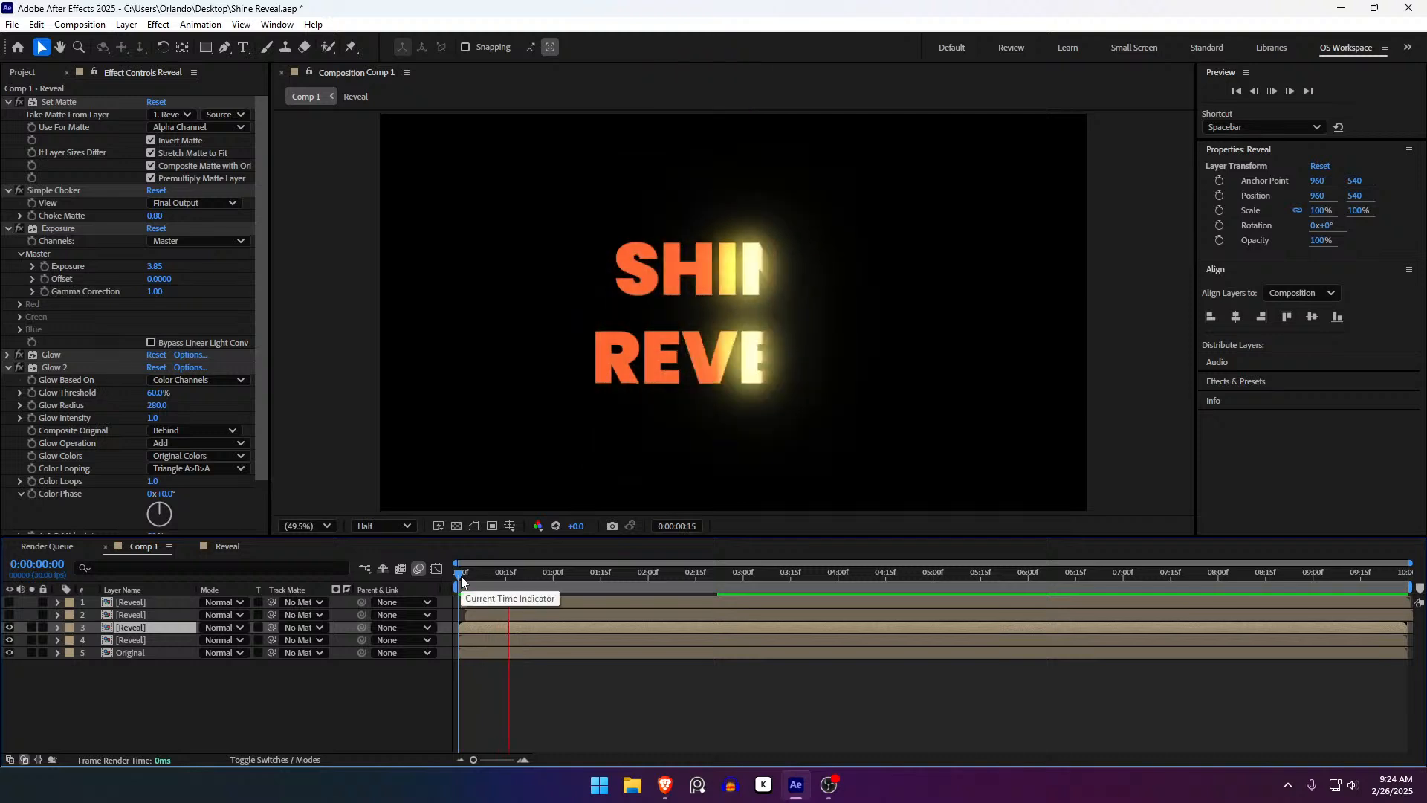
pyautogui.click(461, 581)
pyautogui.press('space')
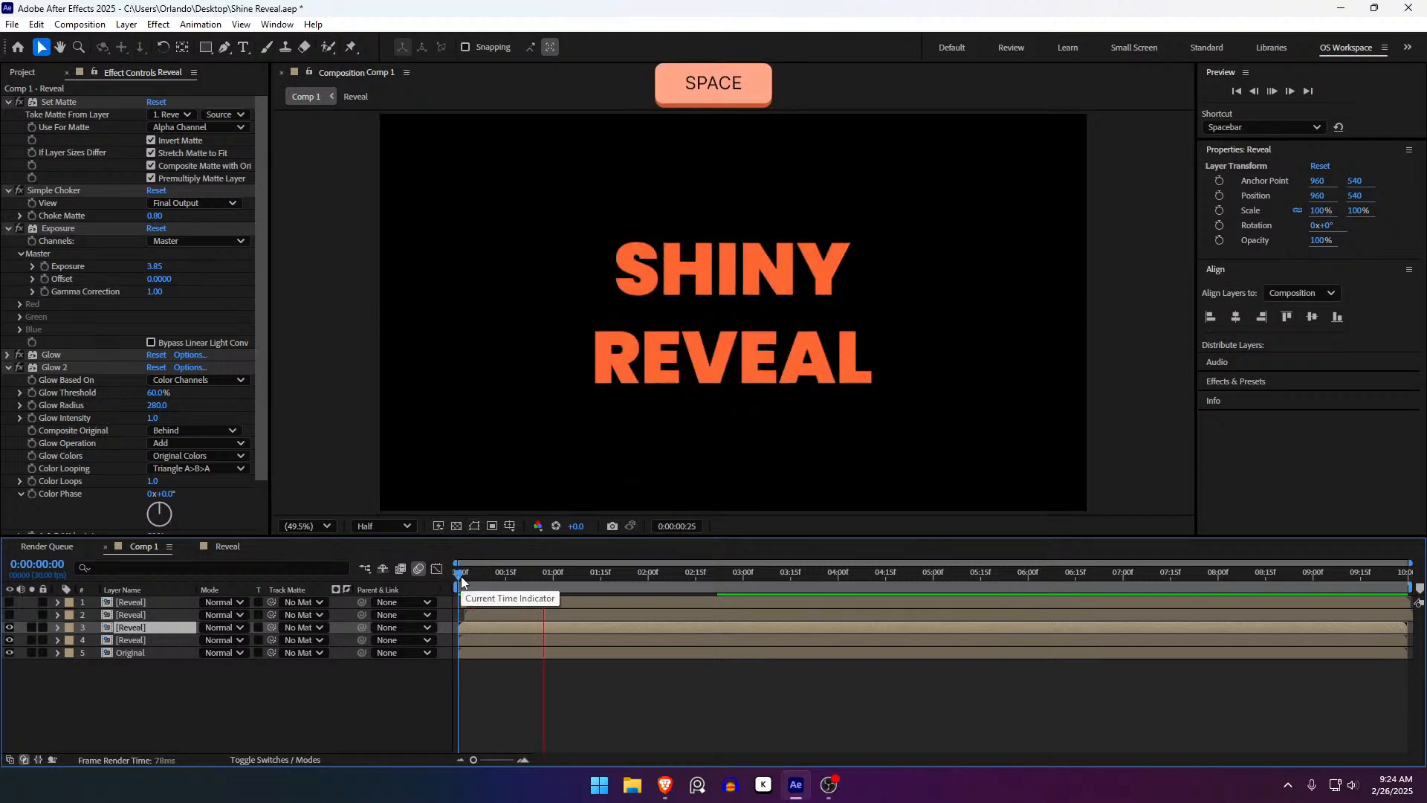
pyautogui.moveTo(467, 578); pyautogui.dragTo(517, 589)
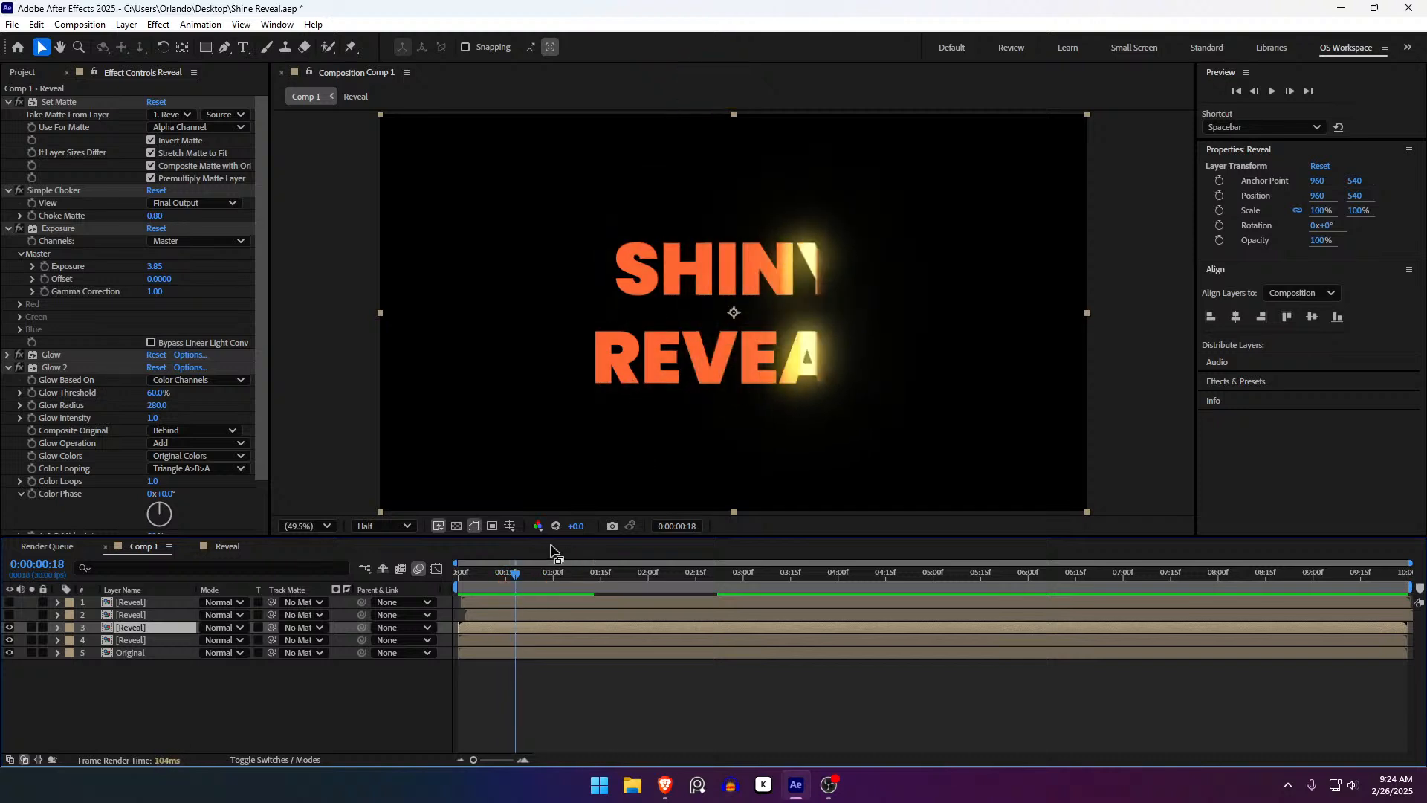
pyautogui.click(471, 580)
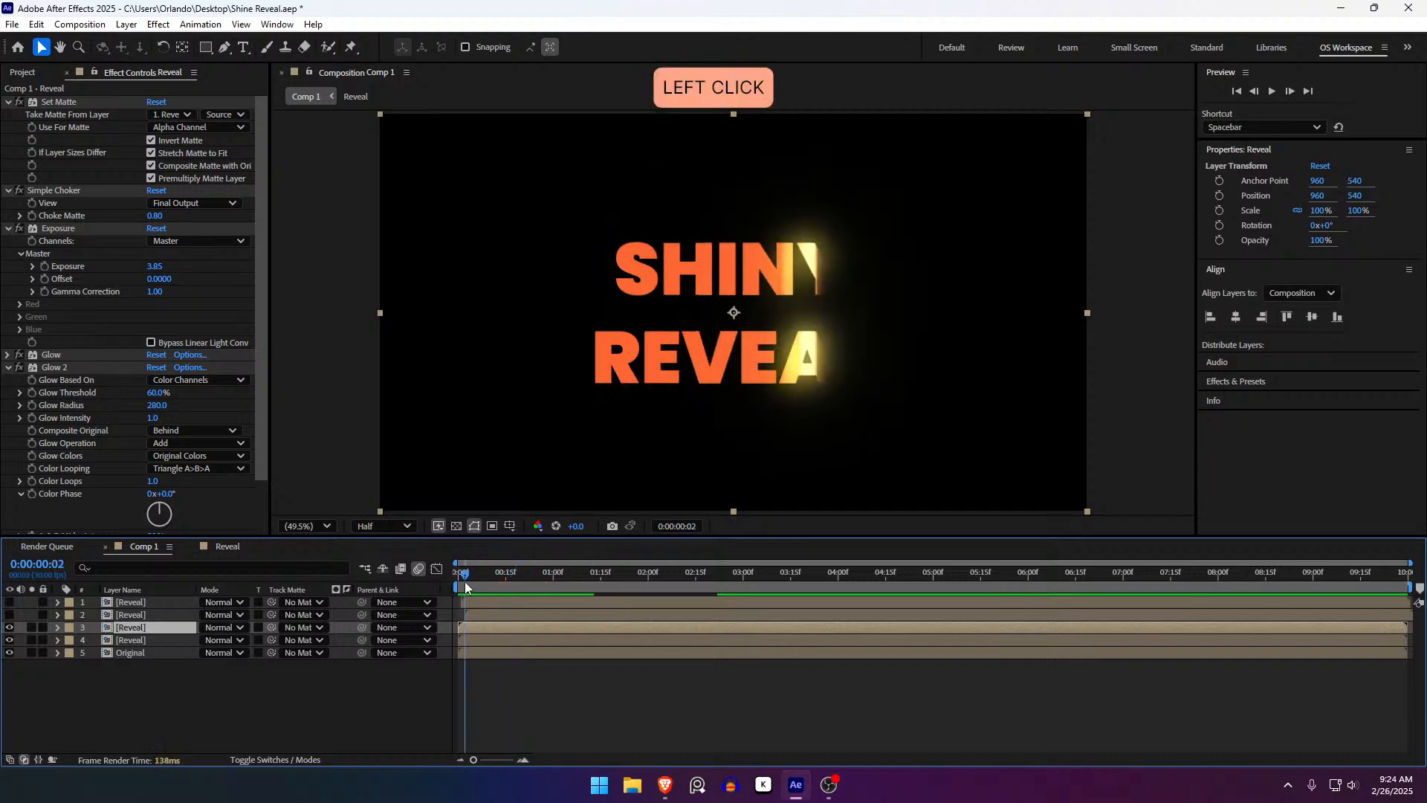
pyautogui.click(505, 580)
# Shift the layer 2 Reveal slightly later in the timeline and return the playhead to frame 0
pyautogui.click(483, 614)
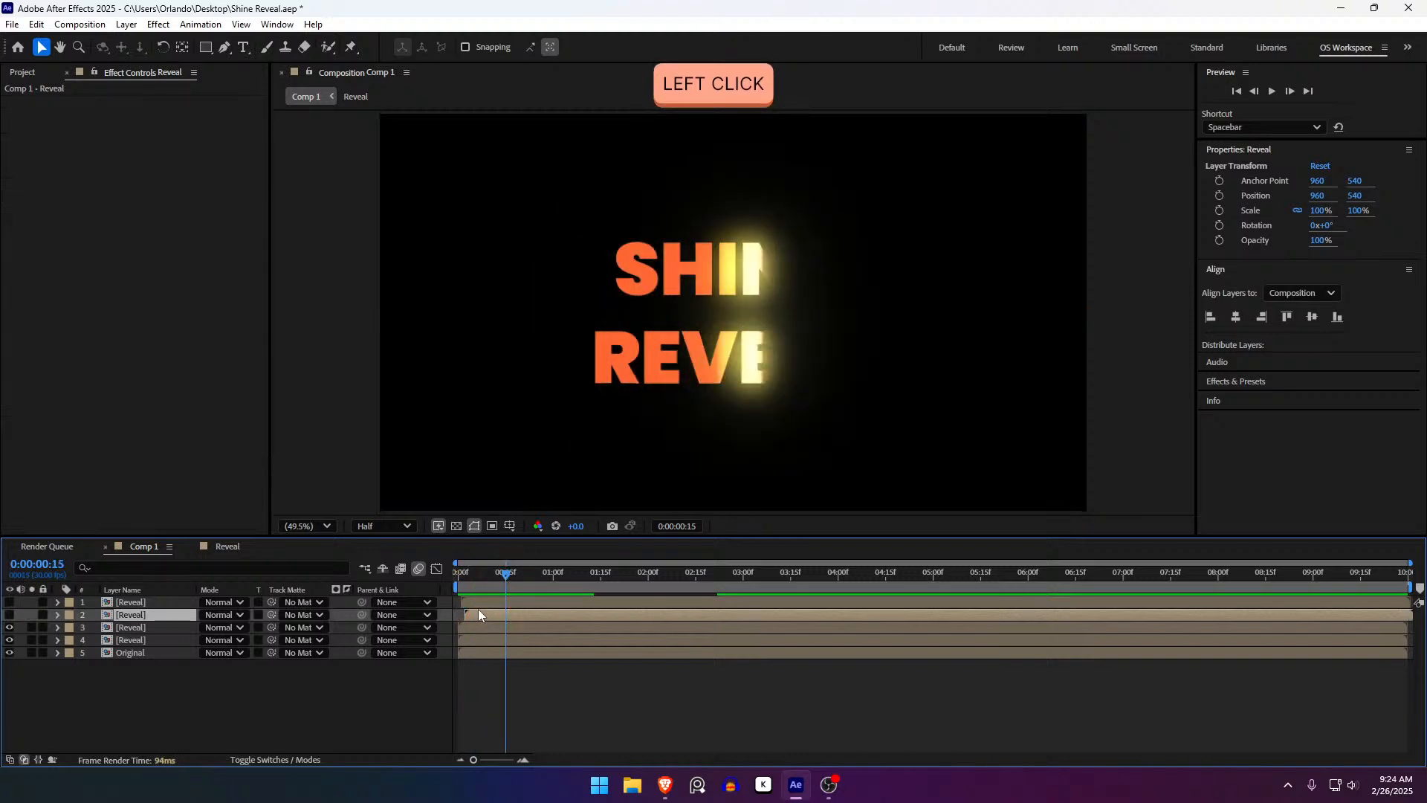
pyautogui.click(478, 614)
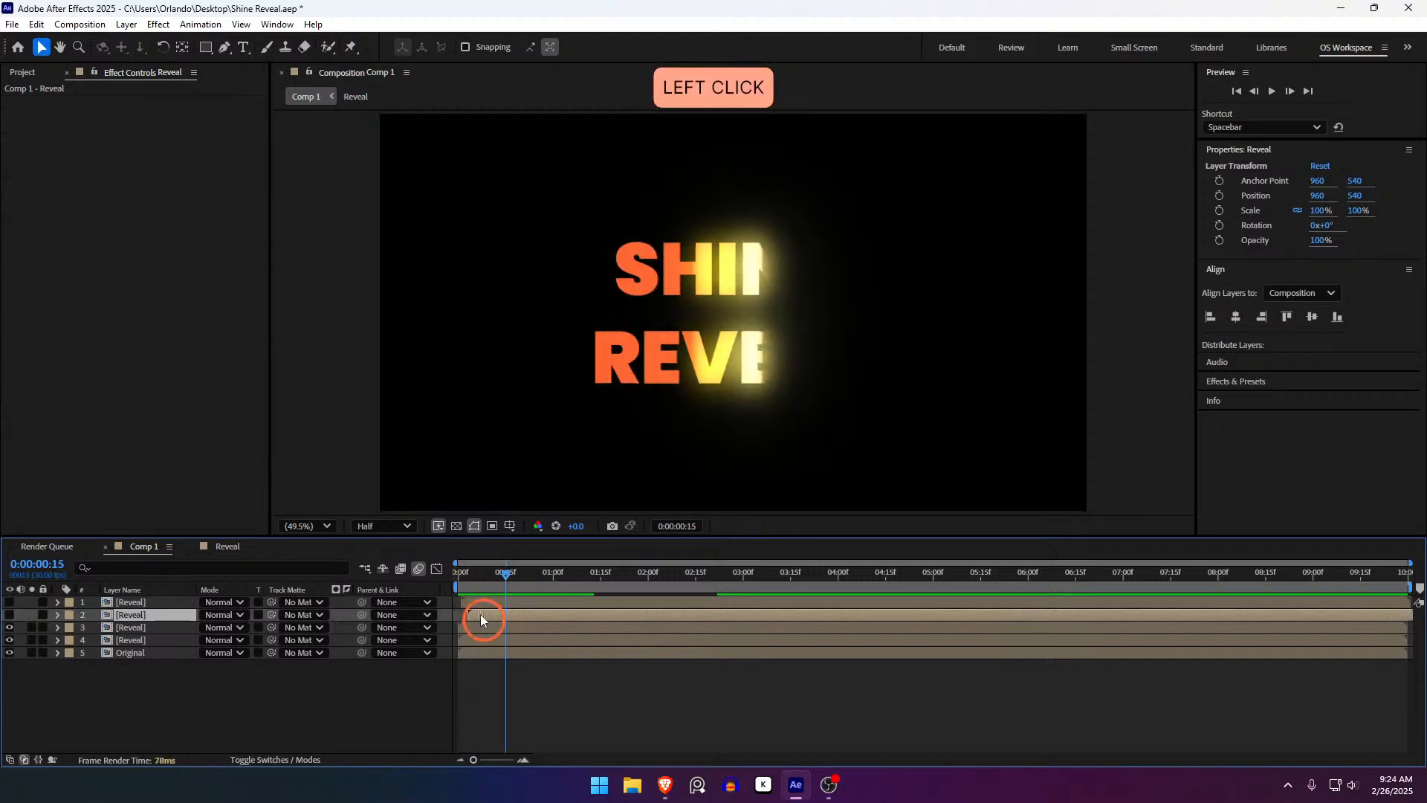
pyautogui.moveTo(480, 613); pyautogui.dragTo(460, 580)
pyautogui.click(565, 678)
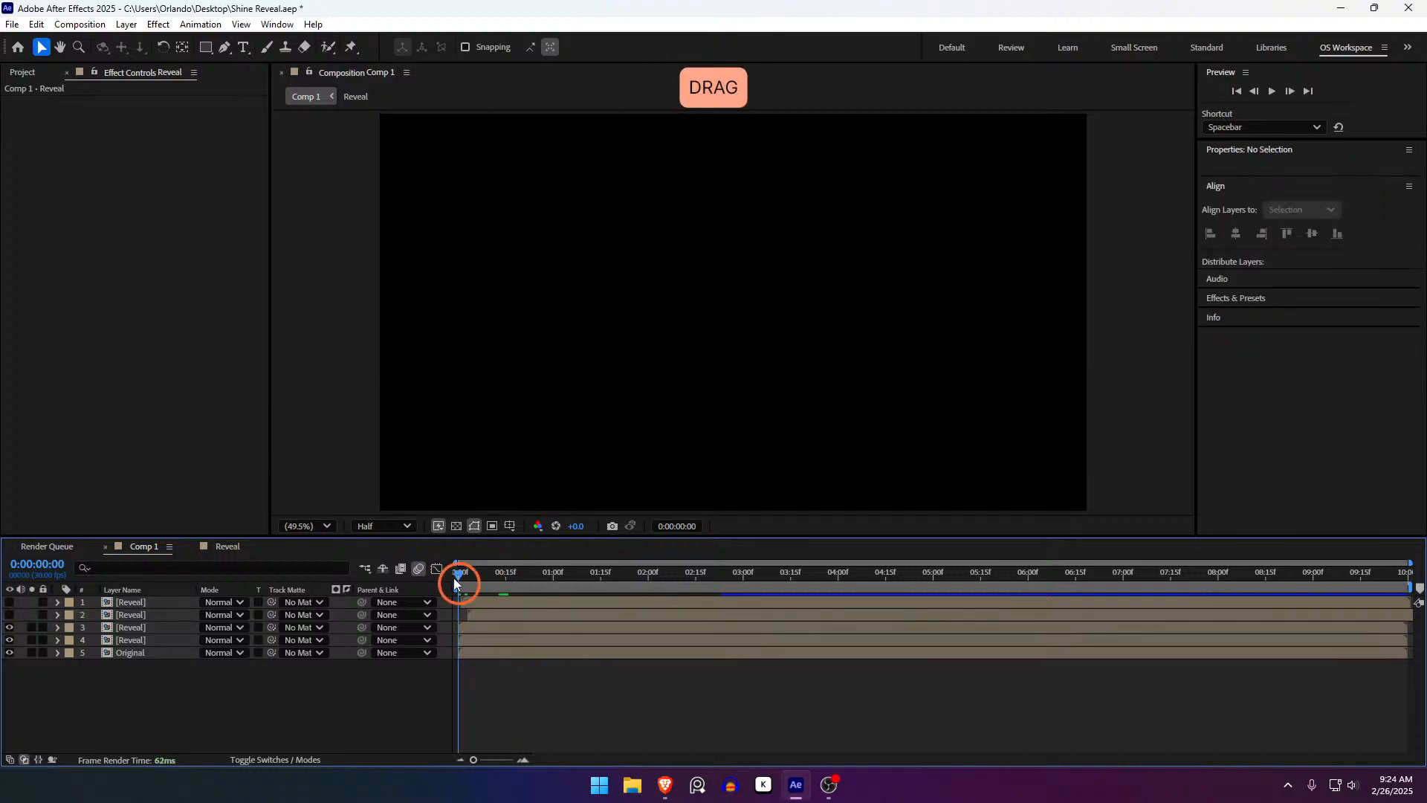
# End the work area at about 0:00:01:09 and preview the animation from the start
pyautogui.press('space')
pyautogui.press('space')
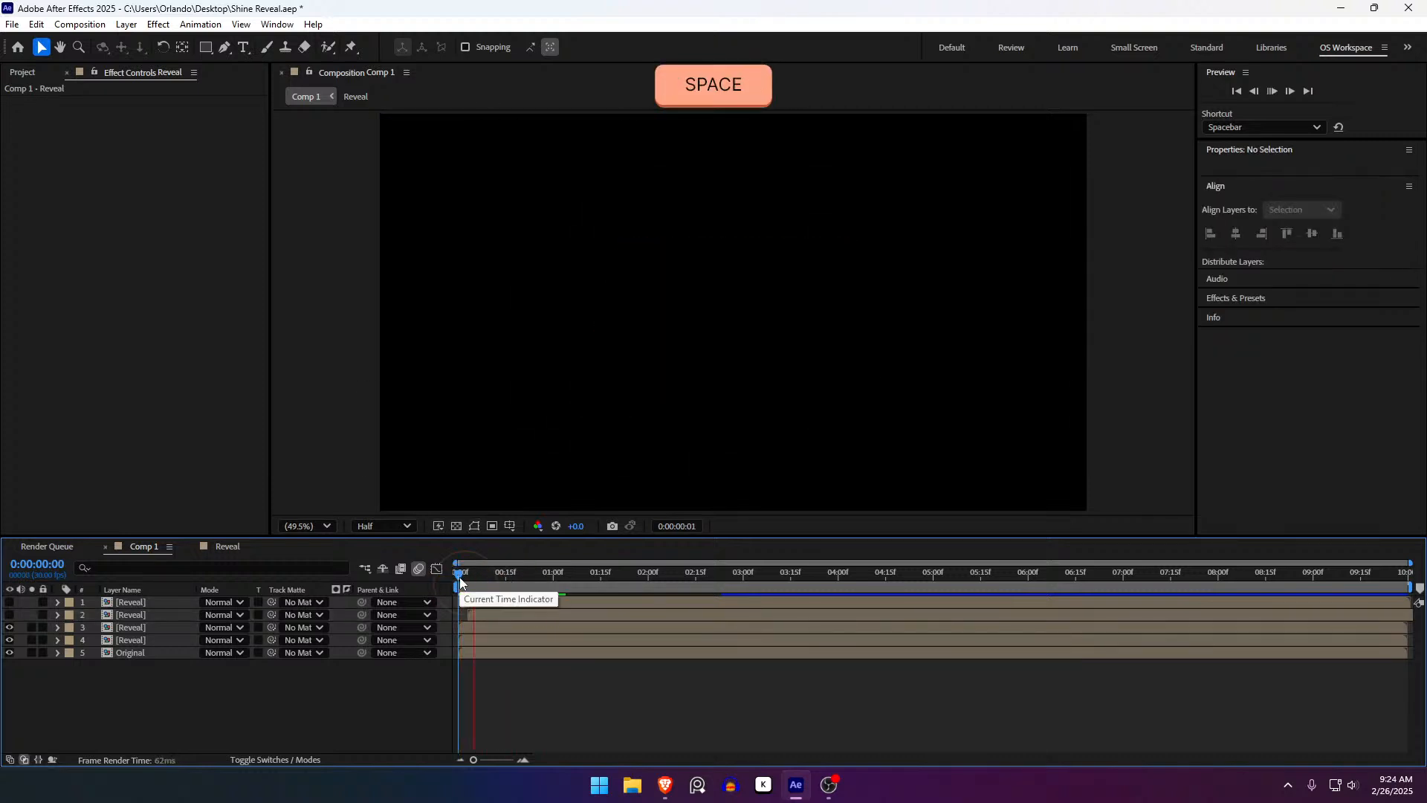
pyautogui.moveTo(459, 581); pyautogui.dragTo(583, 586)
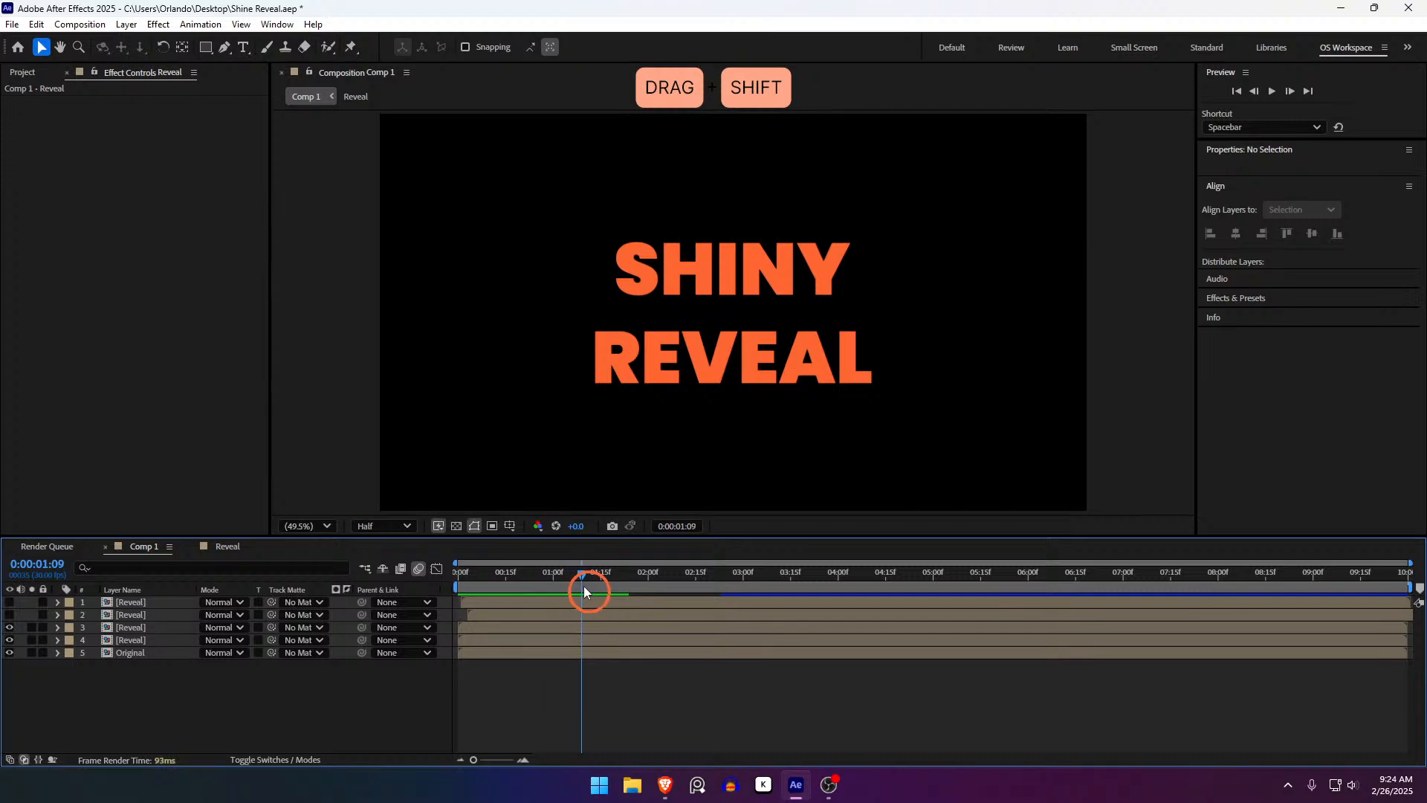
pyautogui.click(582, 585)
pyautogui.press('space')
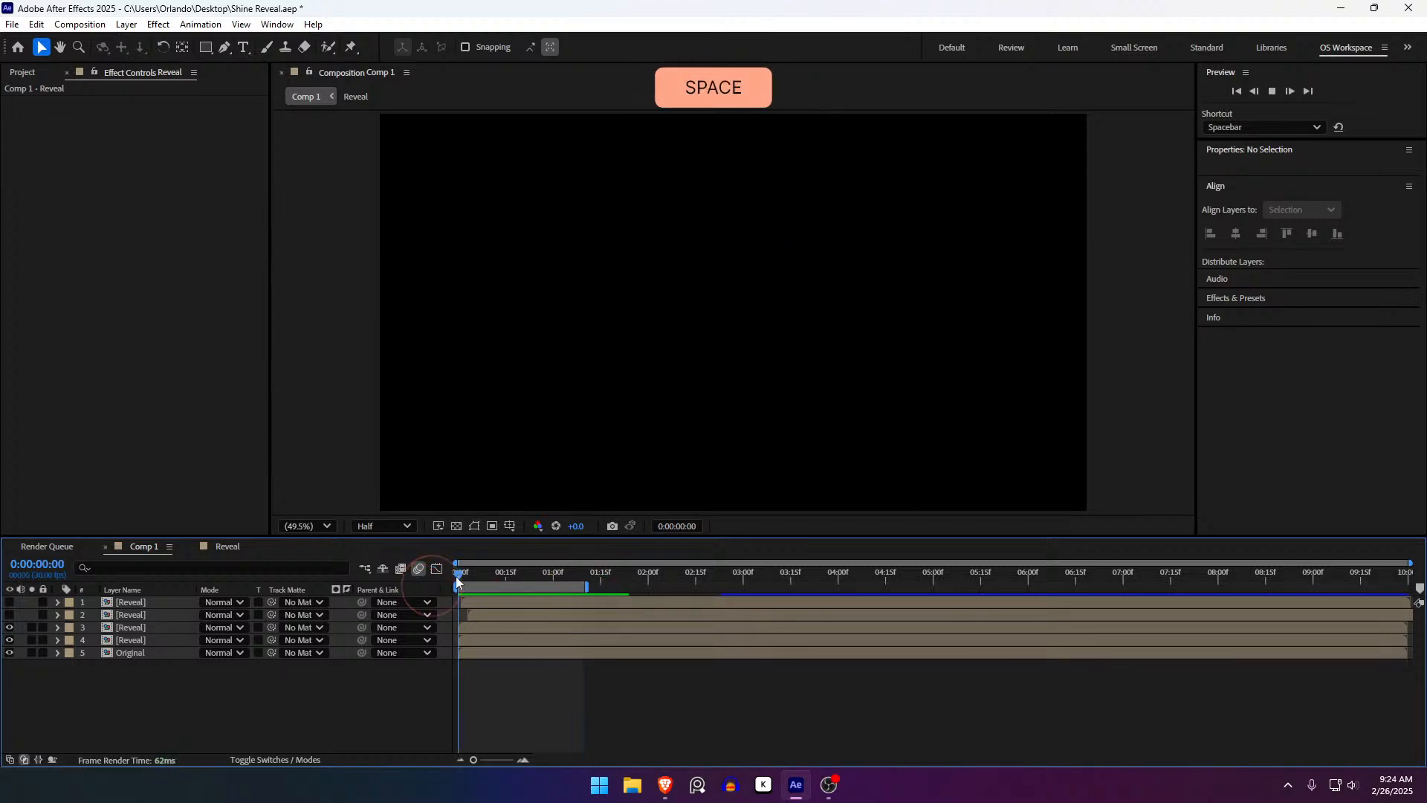